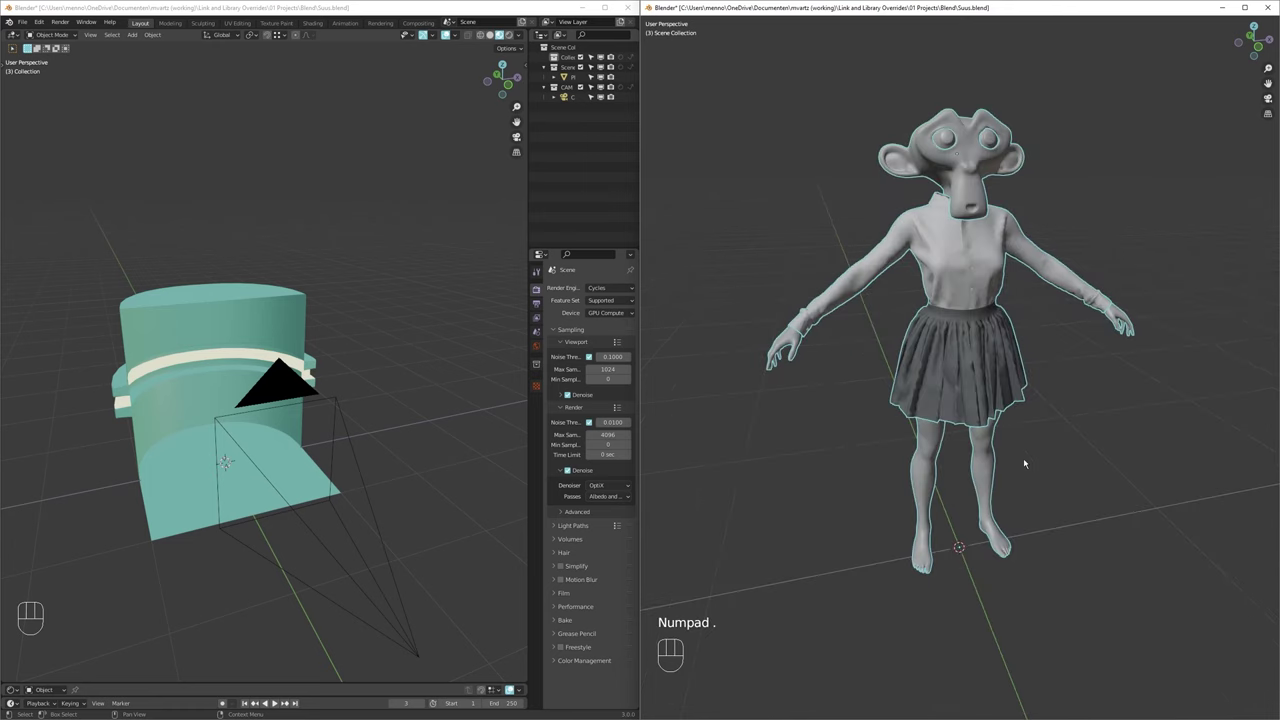
# Step: Copy the selected clothed monkey-headed character and paste it into the green set scene in the other Blender window
pyautogui.hotkey('ctrl', 'c')
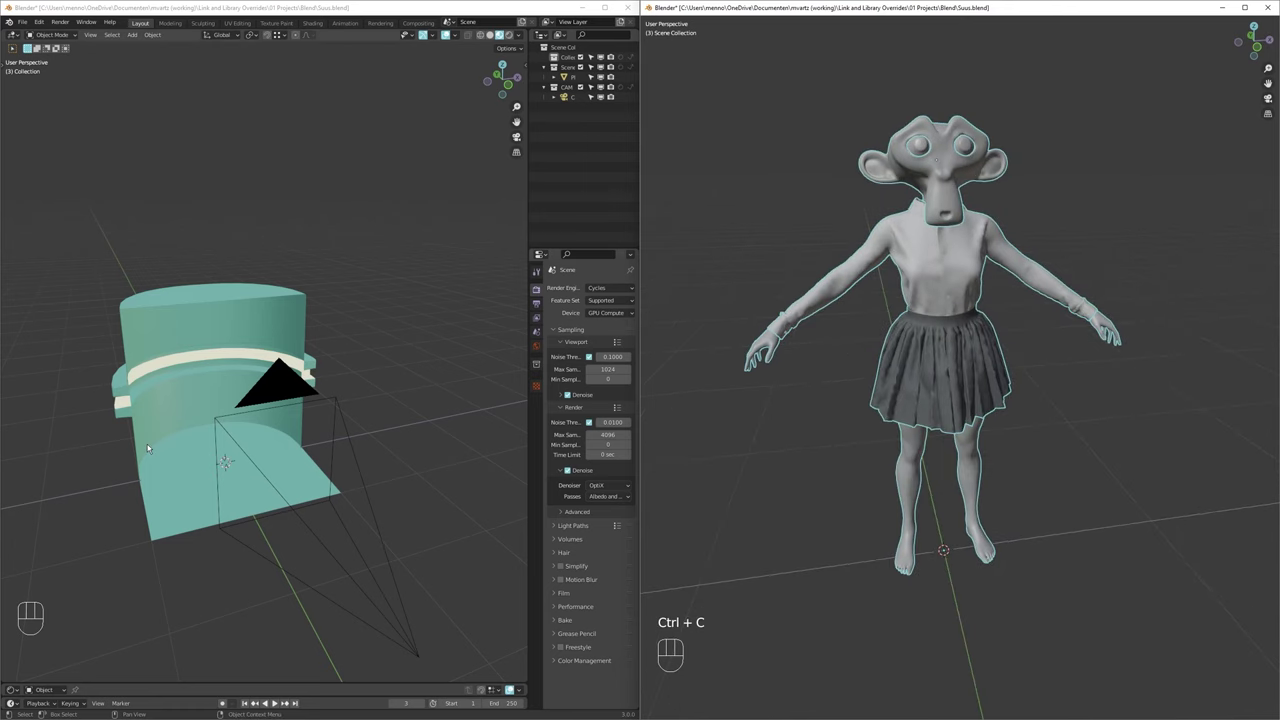
pyautogui.keyDown('shift'); pyautogui.moveTo(147, 448); pyautogui.dragTo(176, 441, button='middle'); pyautogui.keyUp('shift')
pyautogui.hotkey('ctrl', 'v')
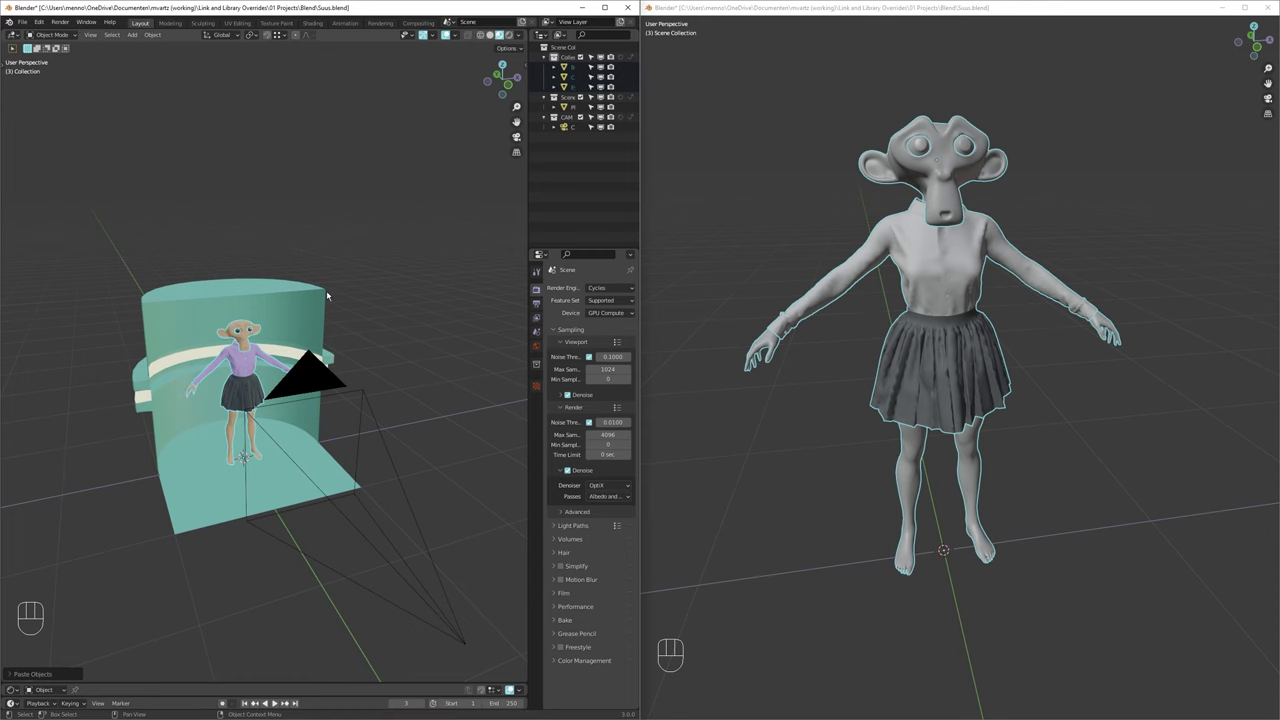
# Step: View the pasted character through the scene camera with rendered shading
pyautogui.press('KP_0')
pyautogui.hotkey('shift', 'z')
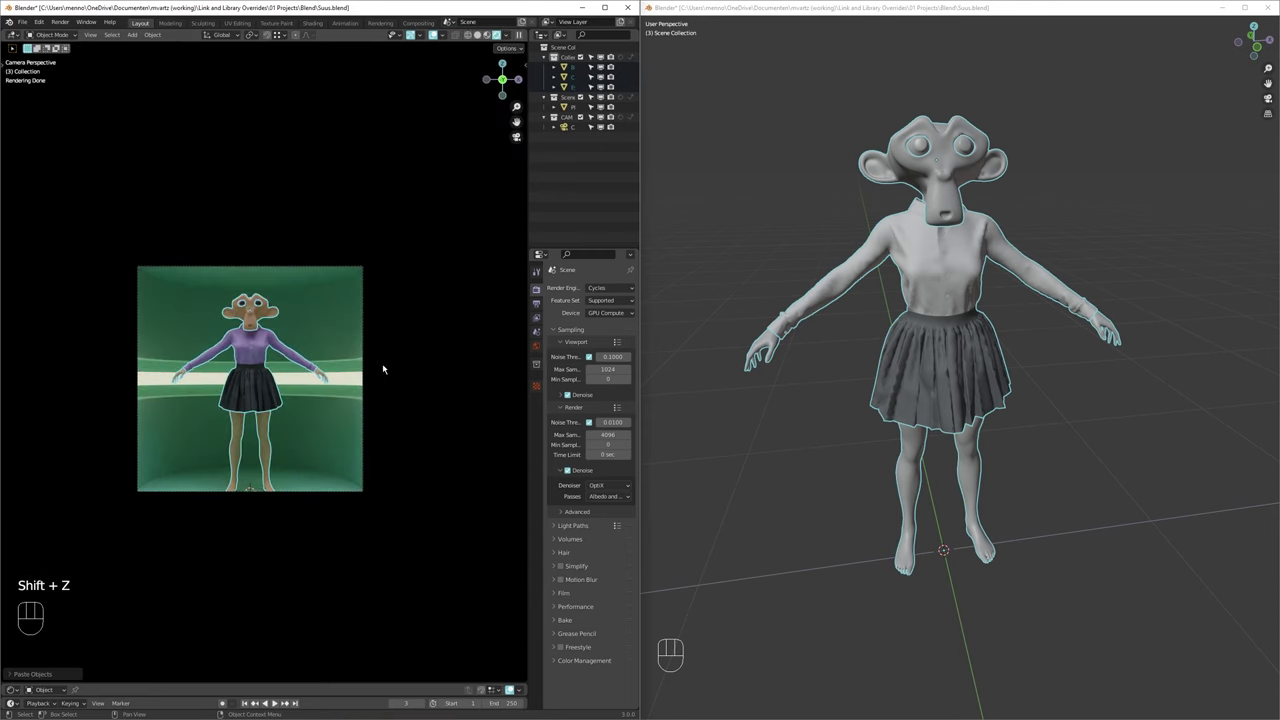
pyautogui.click(603, 8)
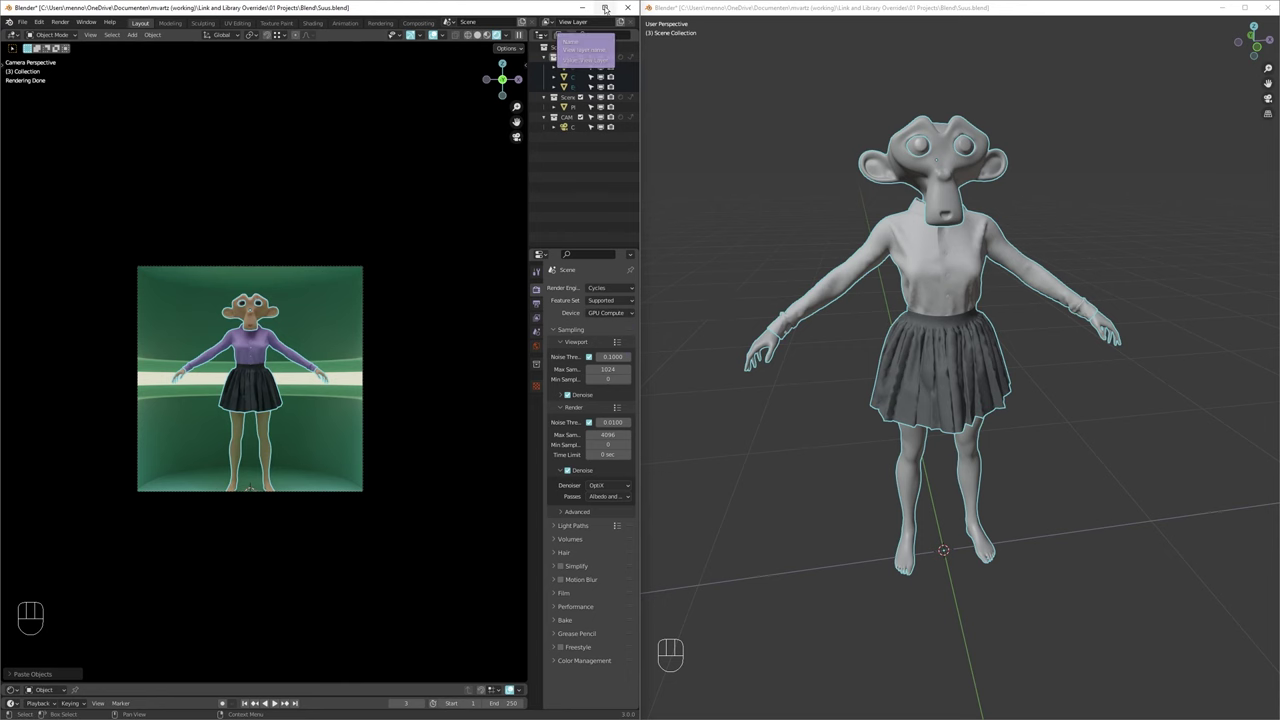
pyautogui.press('d')
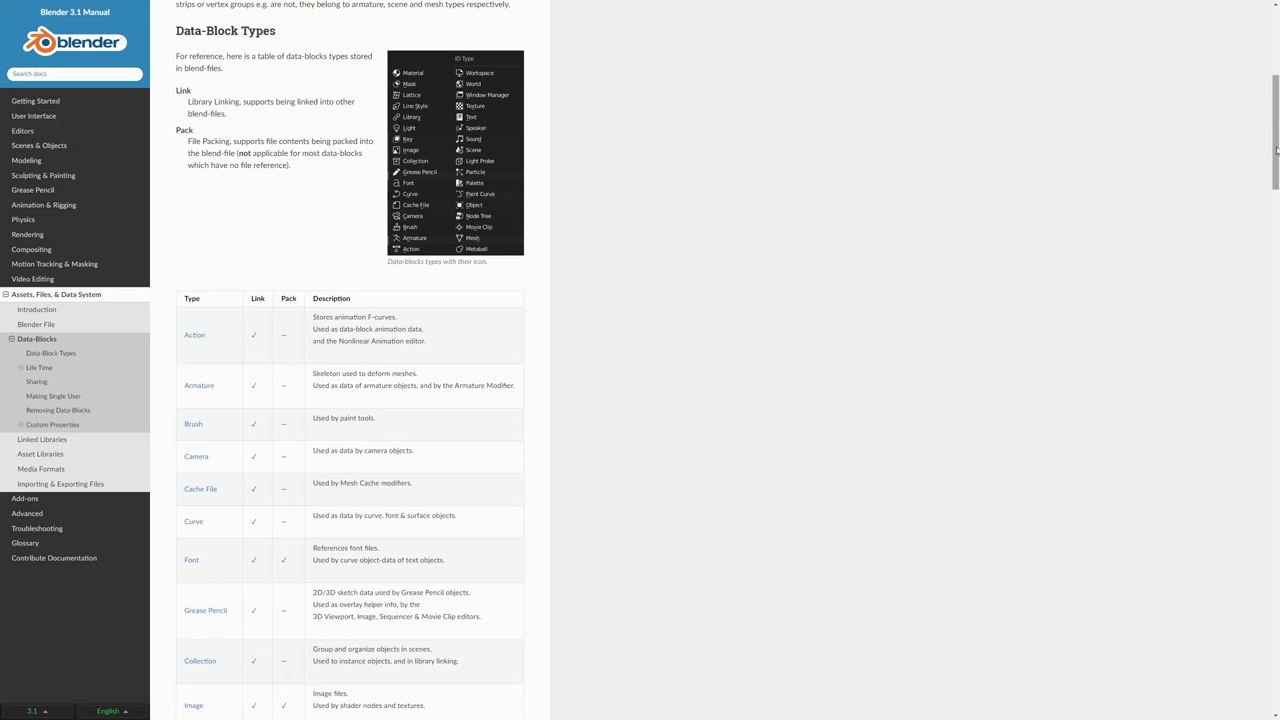
# Step: Switch to the Blender manual and examine which types in the Data-Block Types table support linking and packing
pyautogui.scroll(-3, 350, 400)
pyautogui.scroll(-3, 350, 400)
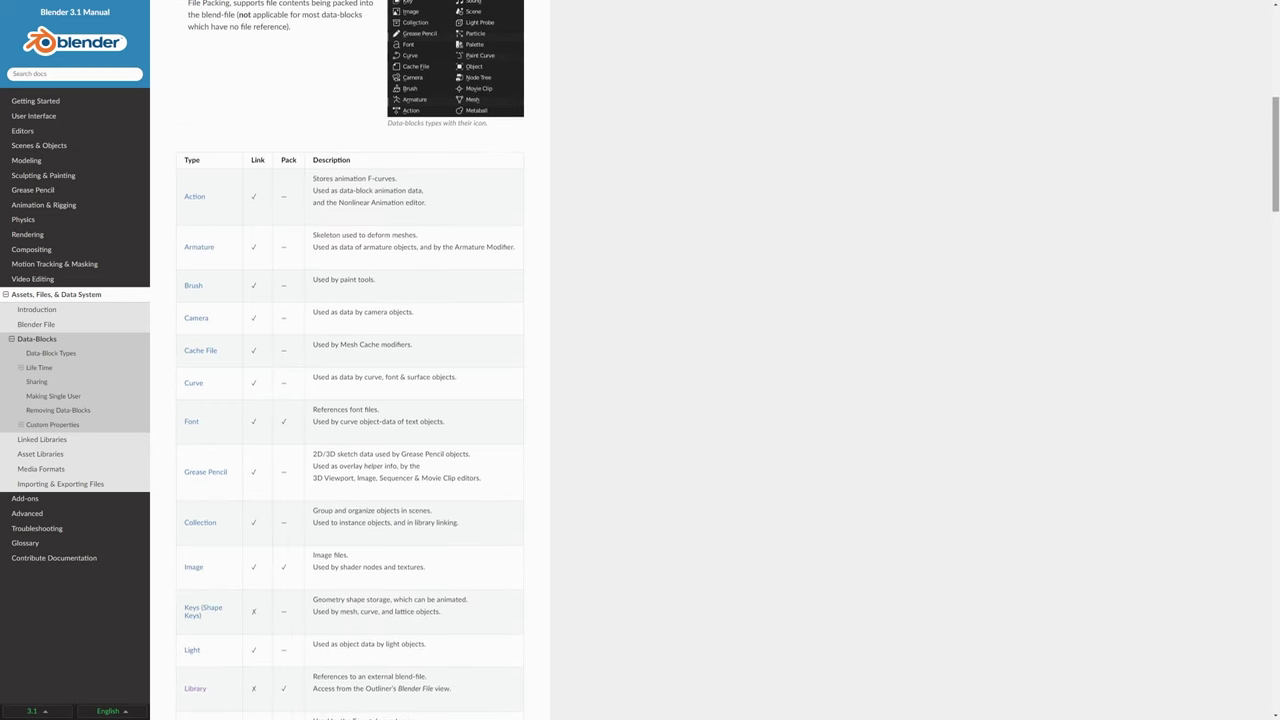
pyautogui.scroll(-4, 350, 400)
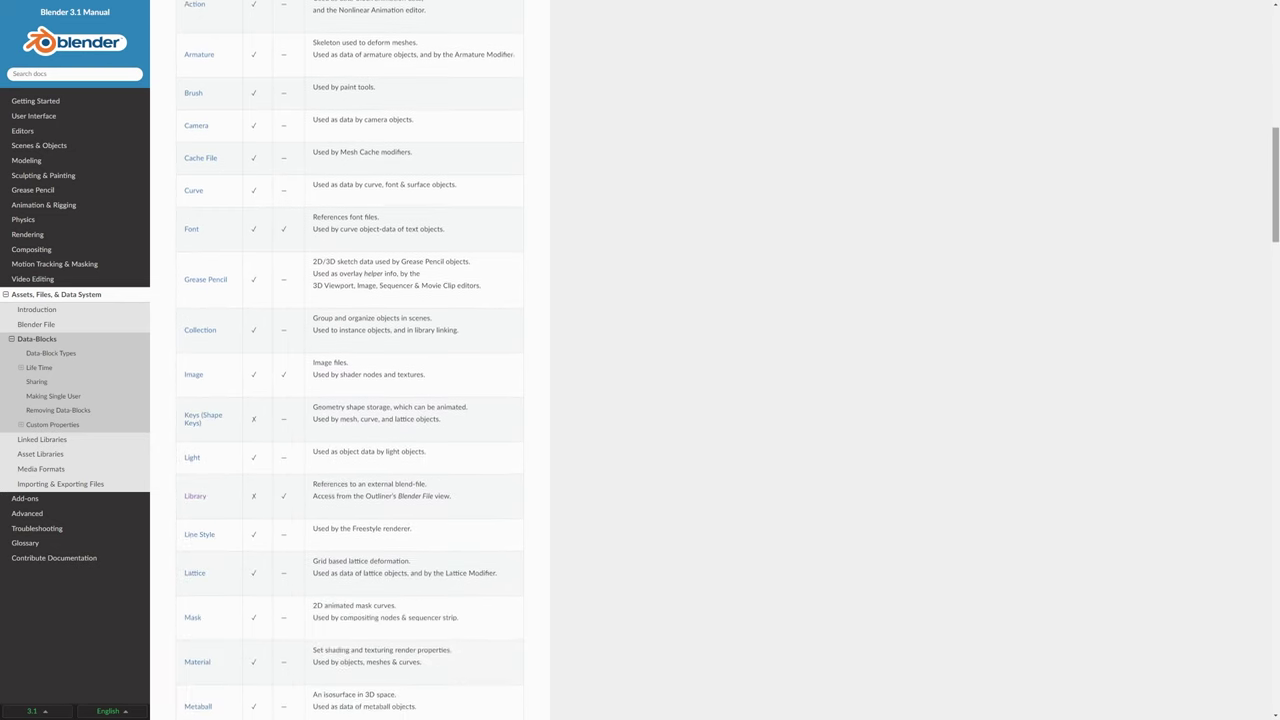
pyautogui.scroll(-3, 350, 360)
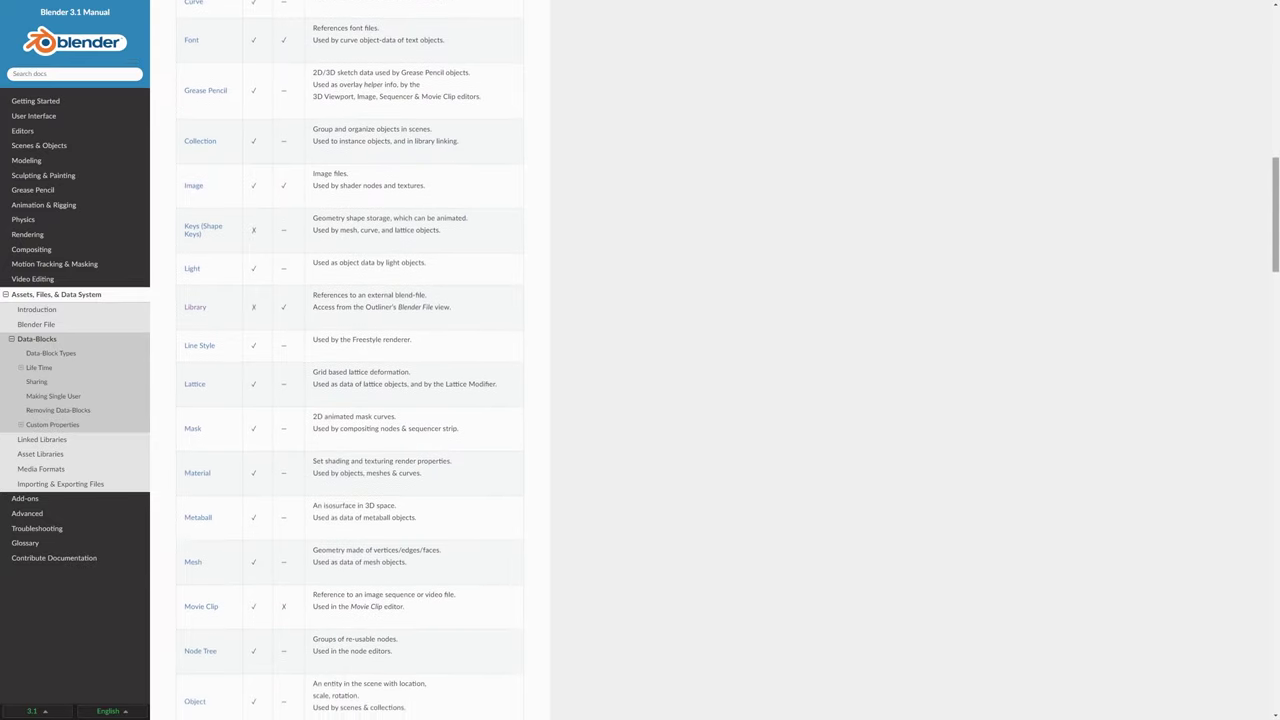
pyautogui.scroll(-3, 350, 360)
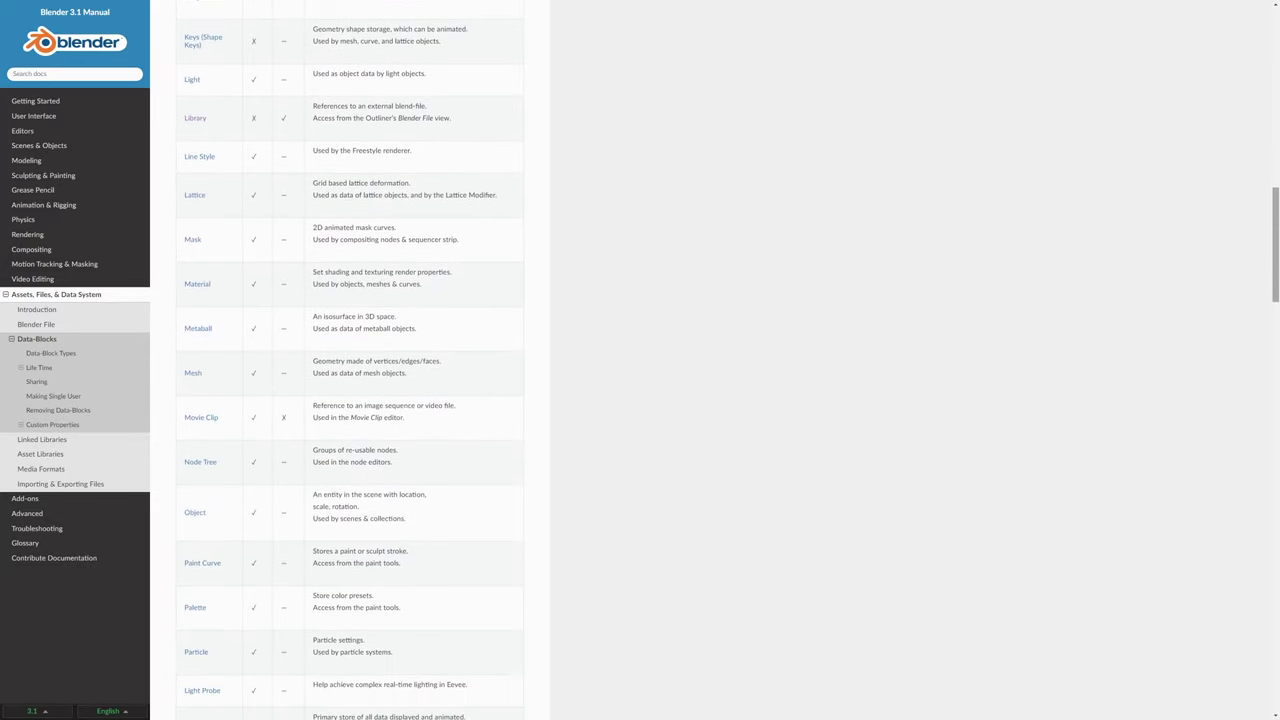
pyautogui.scroll(-3, 350, 360)
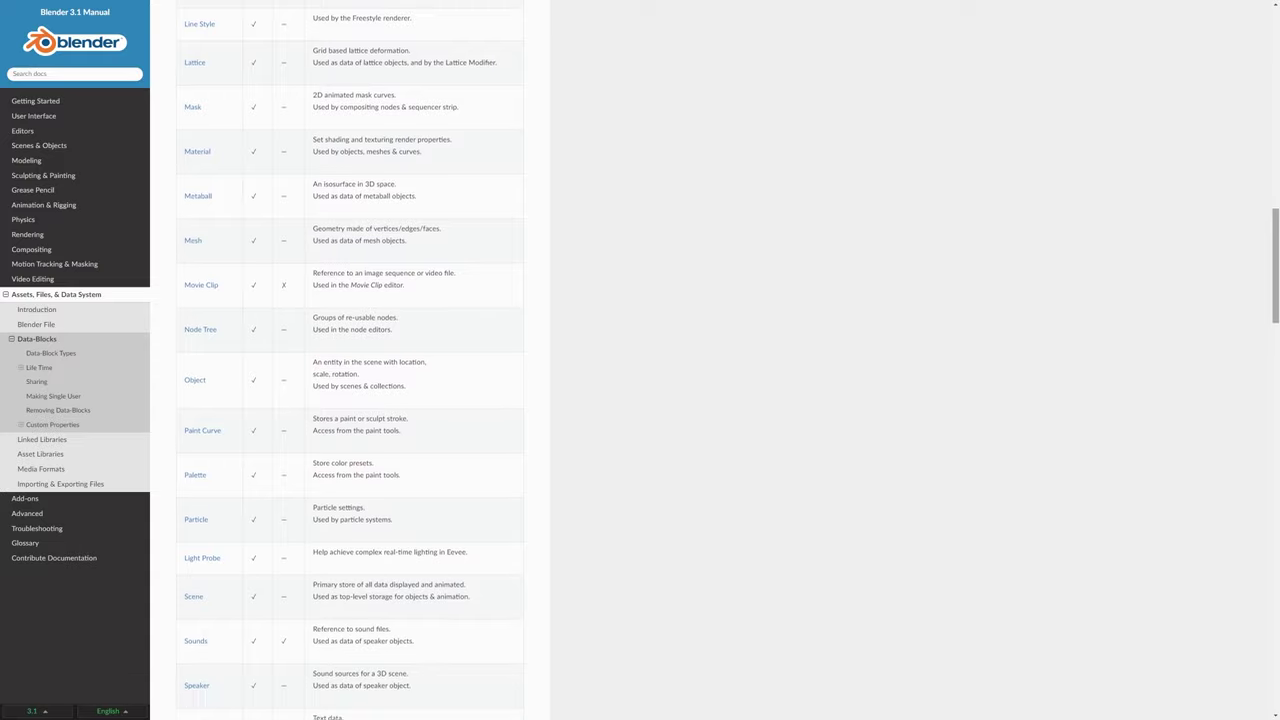
pyautogui.scroll(-3, 350, 360)
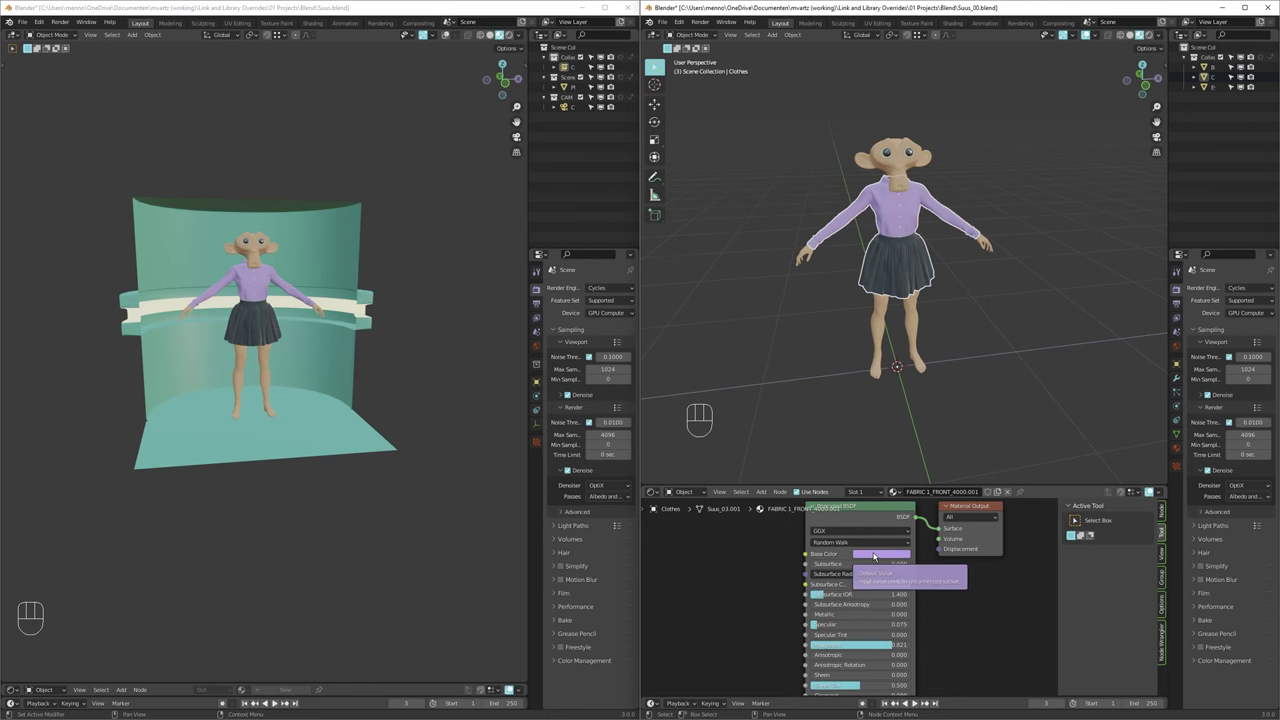
# Step: Set the base colour of the shirt's front fabric and collar materials to light pink in the Suus_00.blend character file
pyautogui.click(874, 556)
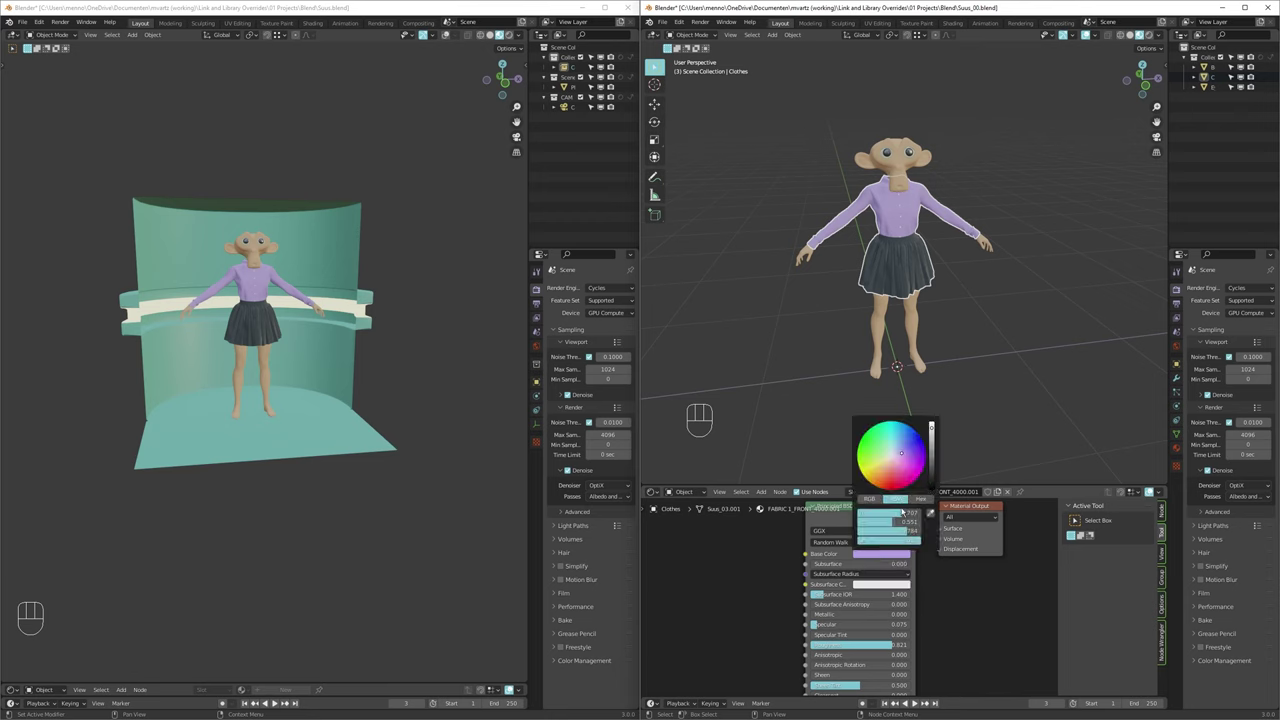
pyautogui.moveTo(901, 514); pyautogui.dragTo(857, 514)
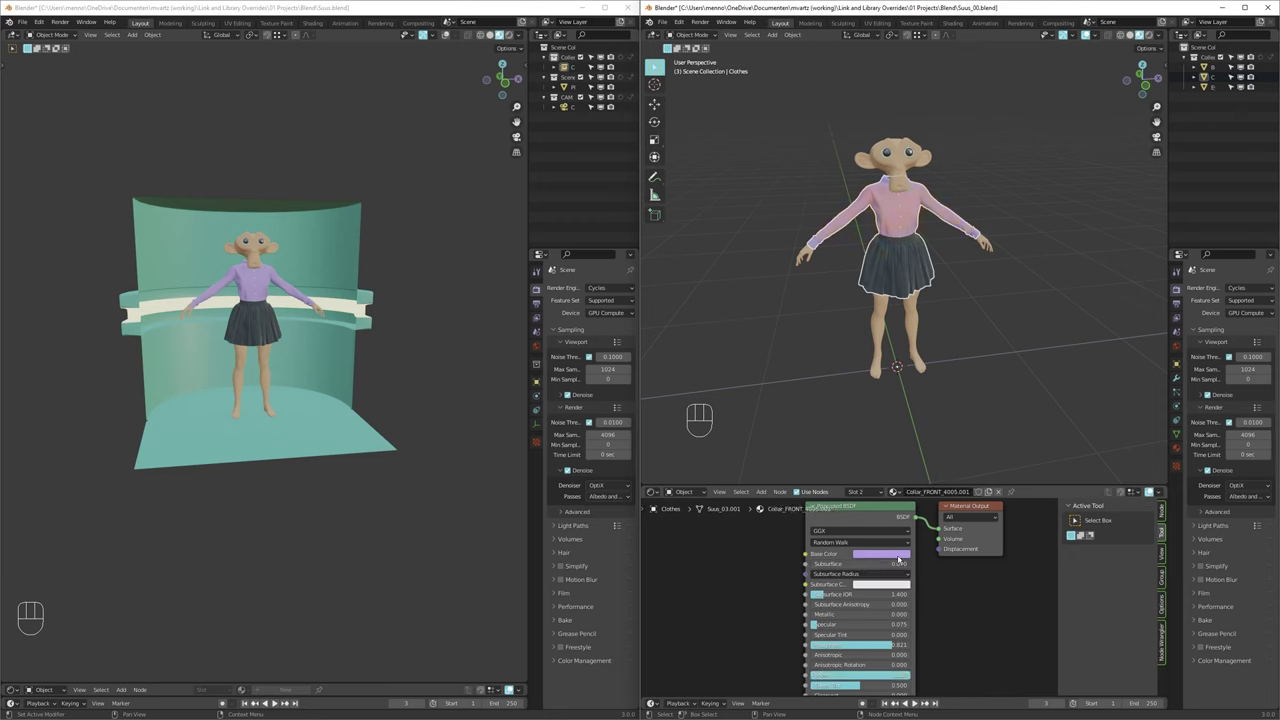
pyautogui.click(892, 557)
pyautogui.moveTo(893, 519); pyautogui.dragTo(858, 519)
# Step: Save the files and reopen the set scene Suus.blend from the recent files to reload its character
pyautogui.hotkey('ctrl', 's')
pyautogui.hotkey('shift', 'ctrl', 'o')
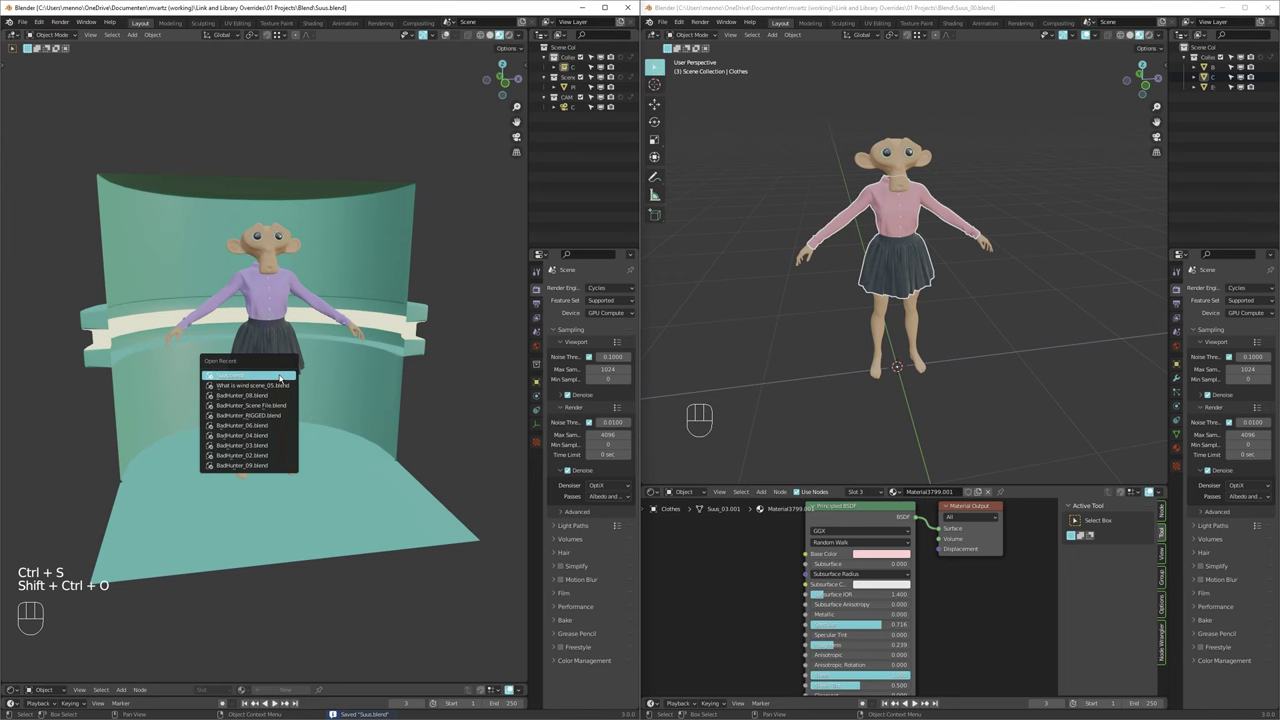
pyautogui.click(281, 378)
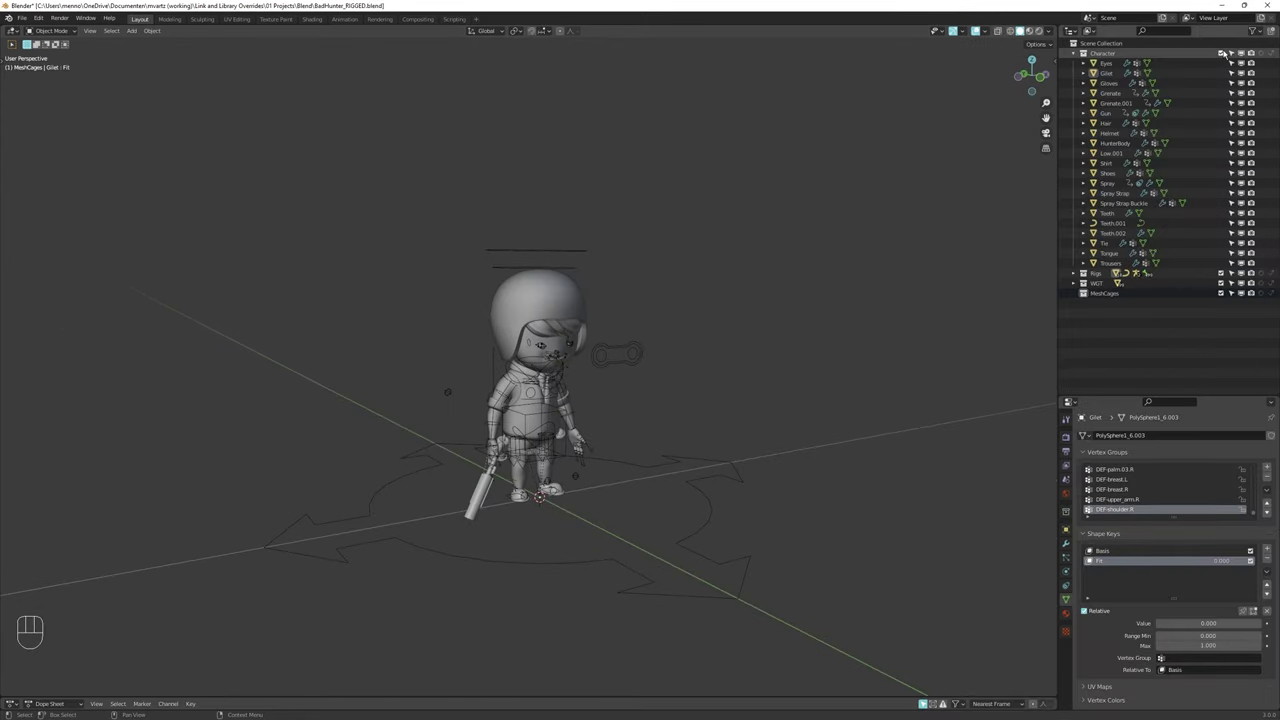
# Step: Exclude the Character and Rigs collections from the view layer, then select the remaining control shapes and inspect the WGT collection
pyautogui.click(1221, 53)
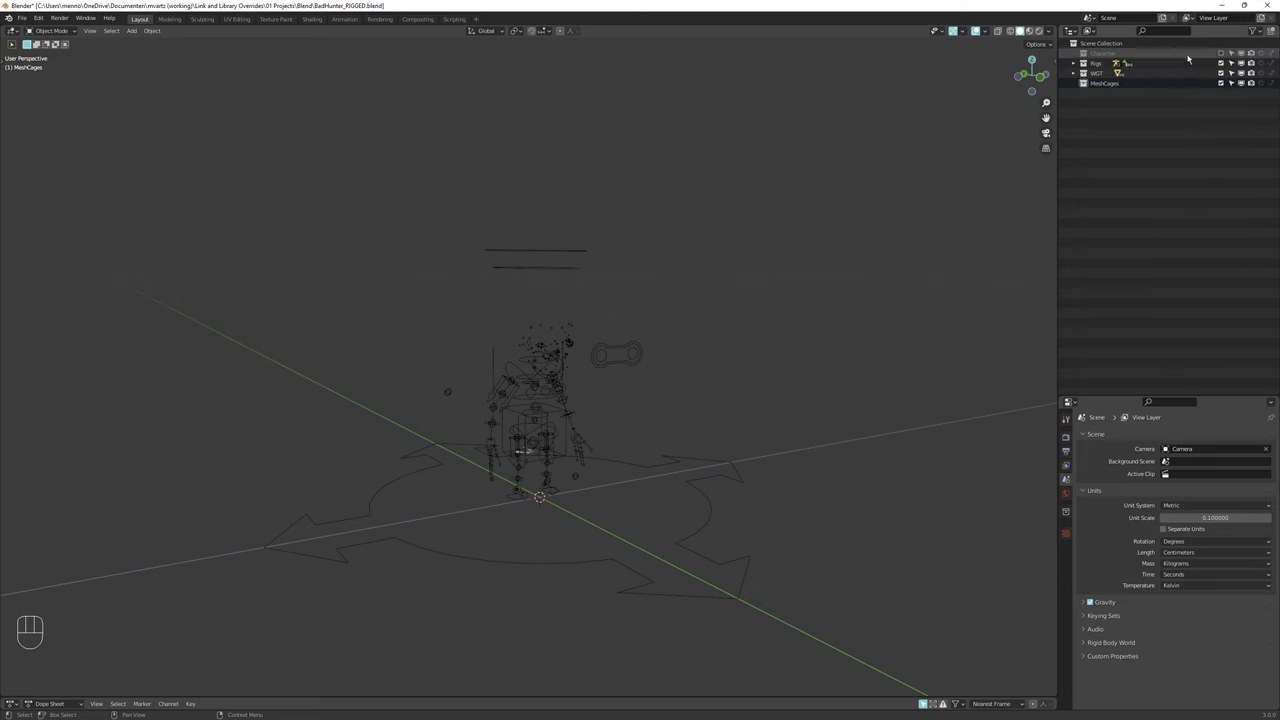
pyautogui.click(1220, 63)
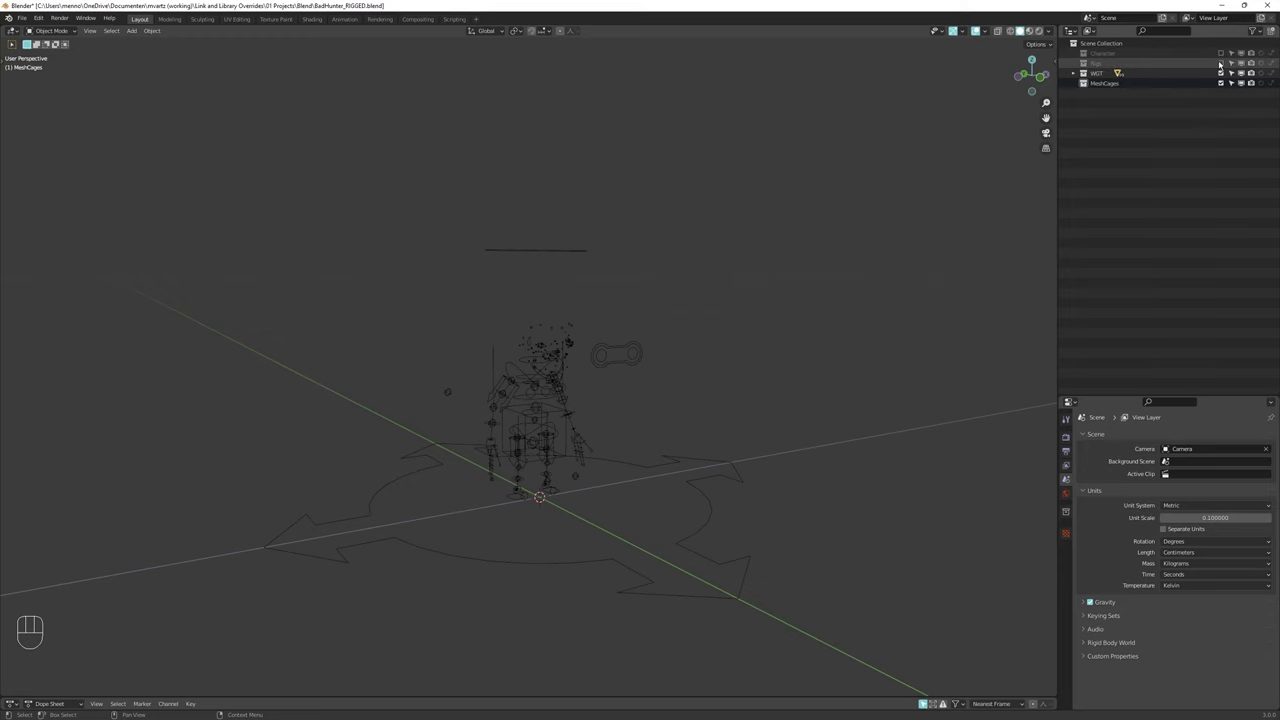
pyautogui.moveTo(750, 228); pyautogui.dragTo(682, 236, button='middle')
pyautogui.moveTo(338, 189); pyautogui.dragTo(765, 602)
pyautogui.press('g')
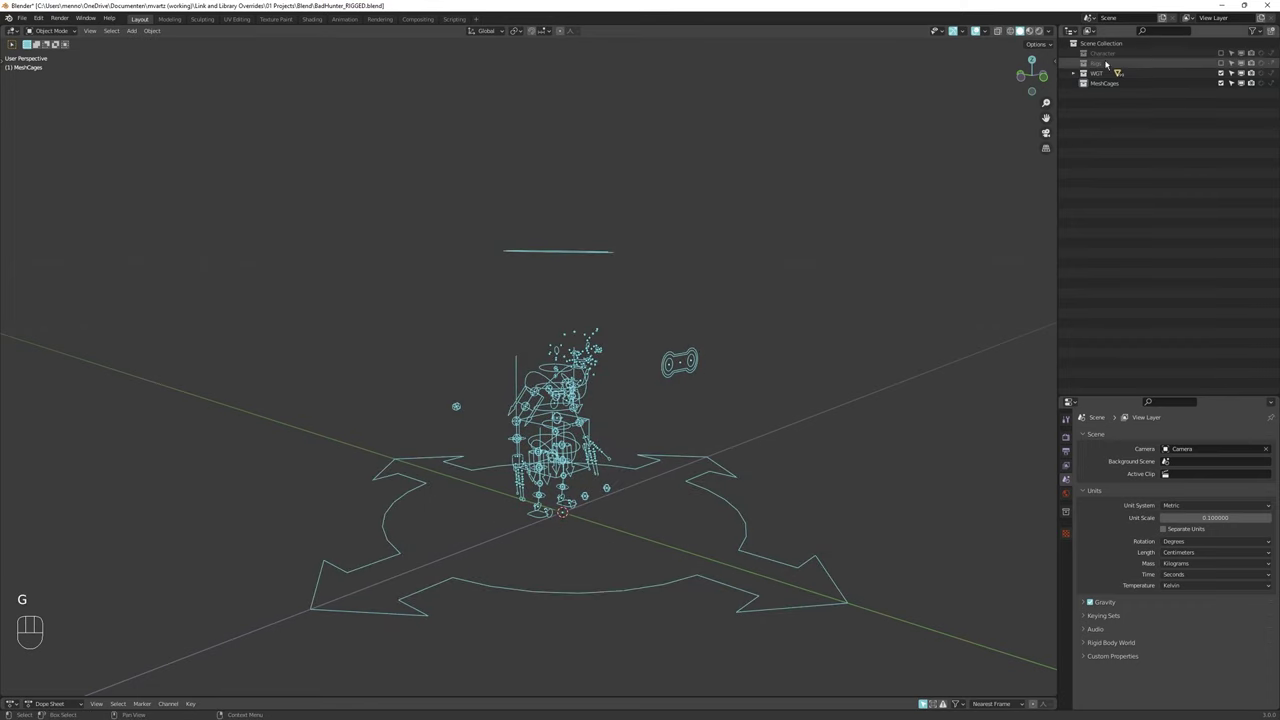
pyautogui.click(1074, 73)
pyautogui.click(1074, 73)
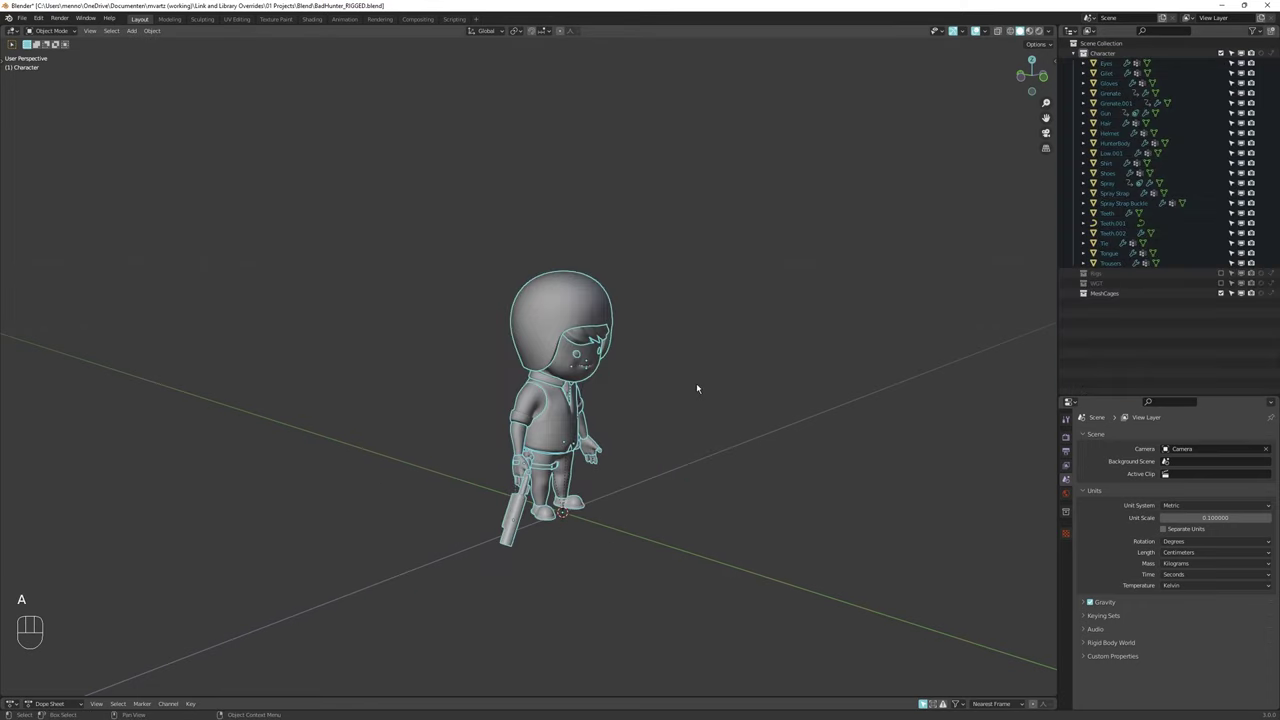
# Step: Try moving all of the character's meshes while the rig collections are excluded, and cancel the move
pyautogui.press('a')
pyautogui.press('g')
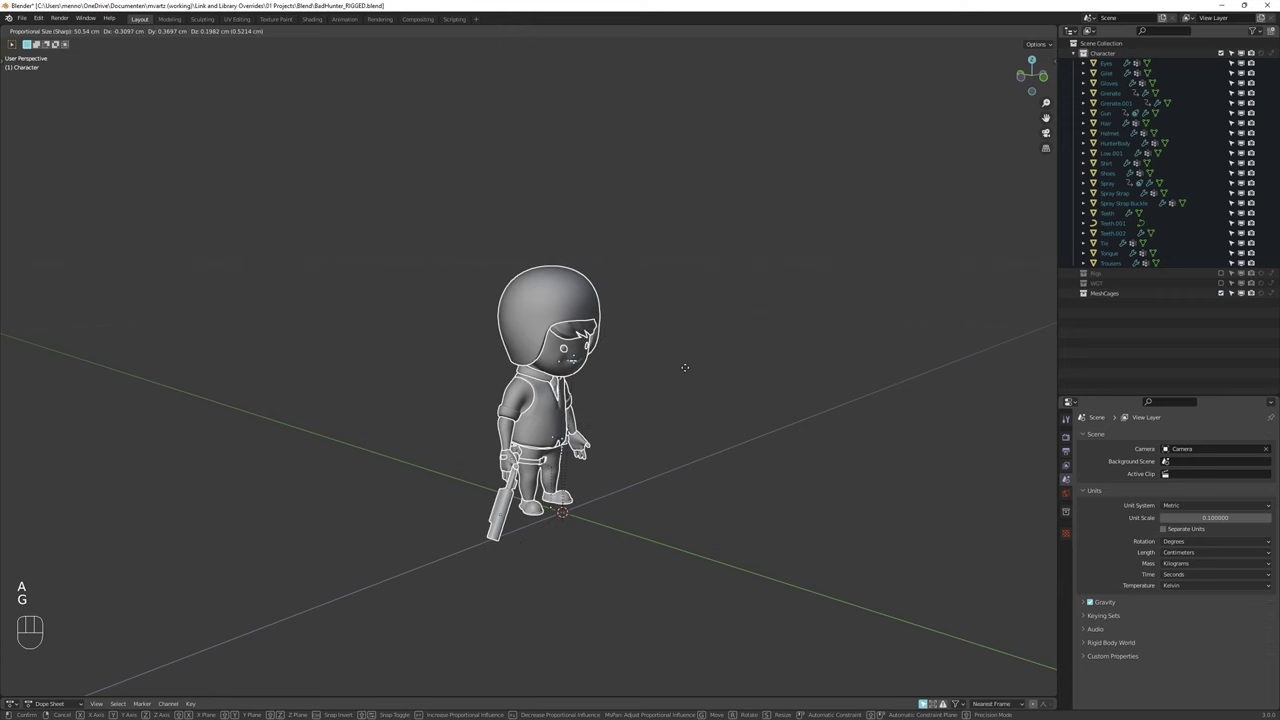
pyautogui.rightClick(686, 371)
pyautogui.hotkey('alt', 'a')
# Step: Include the Rigs collection in the view layer again and nest the Rigs and MeshCages collections inside Character
pyautogui.click(1220, 273)
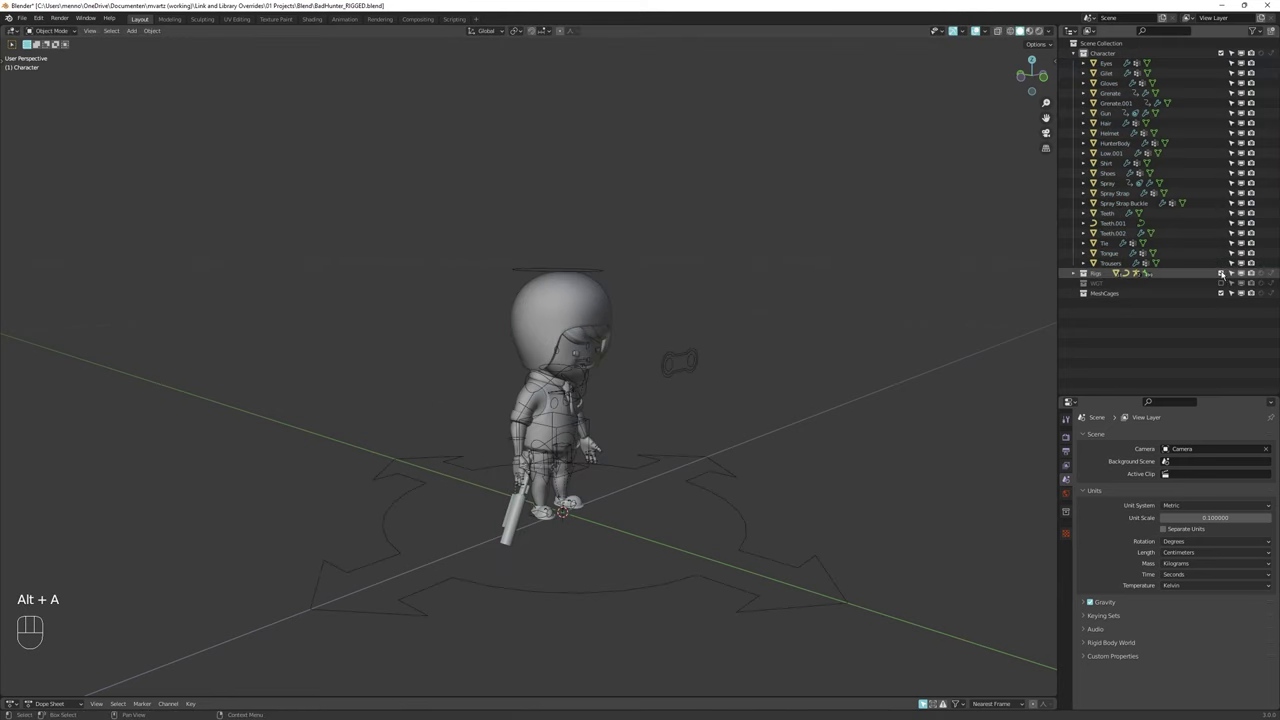
pyautogui.keyDown('alt'); pyautogui.moveTo(645, 354); pyautogui.dragTo(603, 357); pyautogui.keyUp('alt')
pyautogui.hotkey('alt', 'a')
pyautogui.moveTo(1100, 278); pyautogui.dragTo(1112, 58)
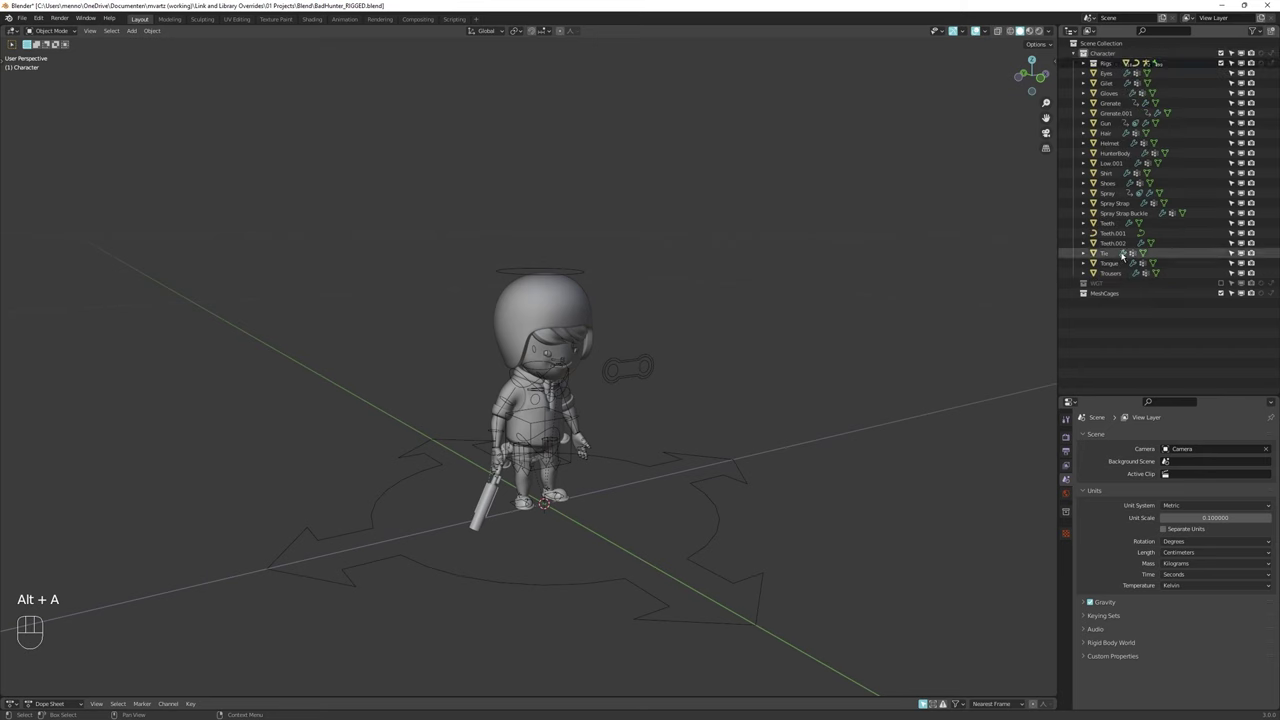
pyautogui.moveTo(1096, 292); pyautogui.dragTo(1104, 56)
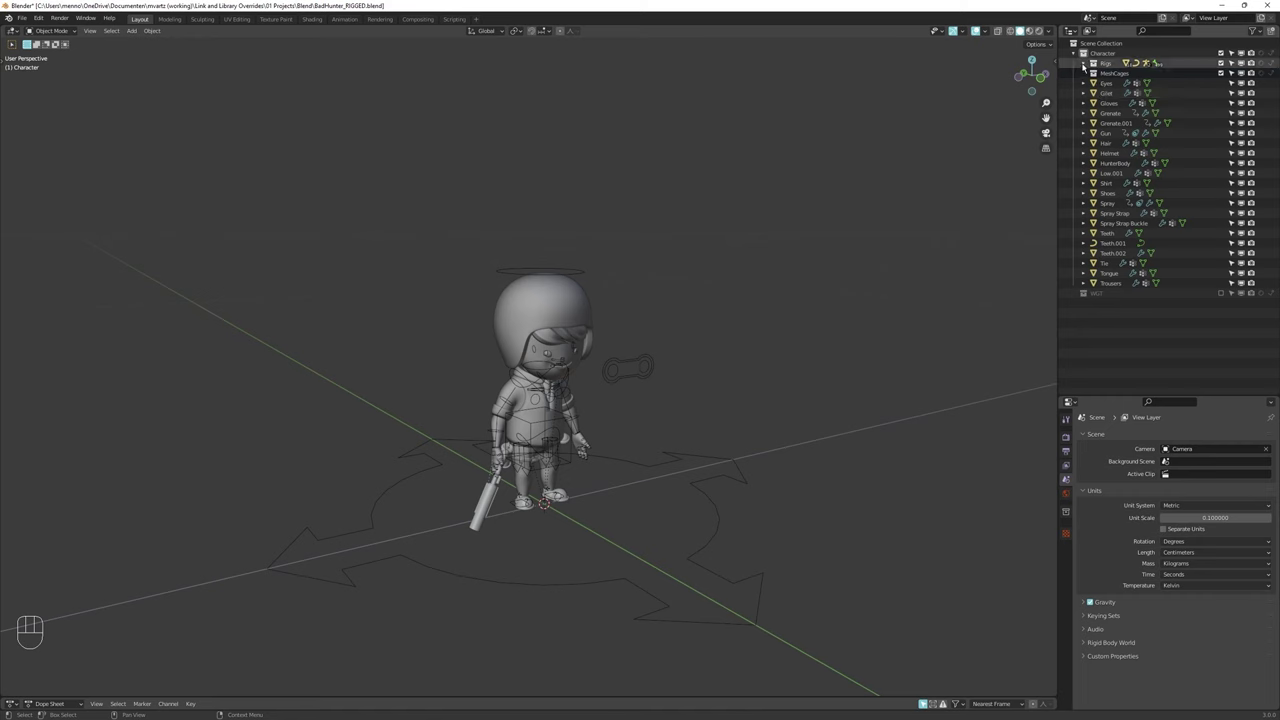
pyautogui.click(1083, 64)
pyautogui.click(1082, 64)
# Step: Save the rigged character file over BadHunter_RIGGED.blend and collapse the Character collection
pyautogui.hotkey('ctrl', 's')
pyautogui.hotkey('ctrl', 'shift', 's')
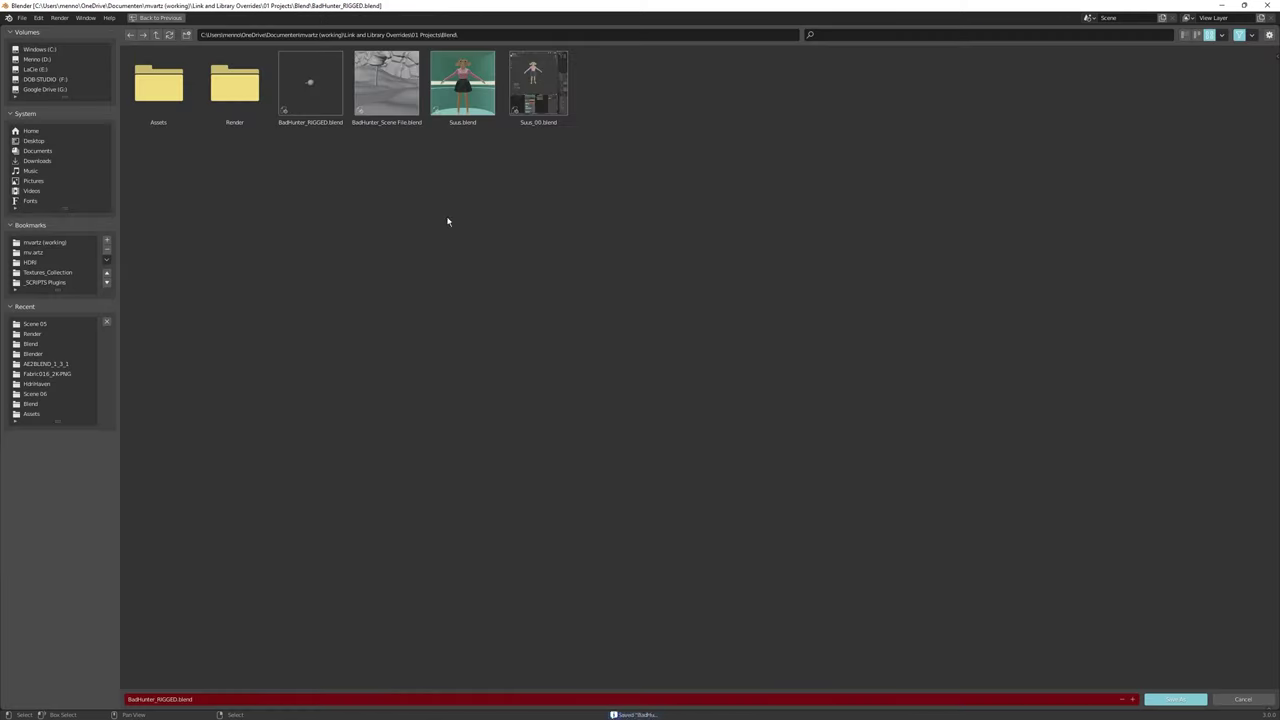
pyautogui.doubleClick(311, 99)
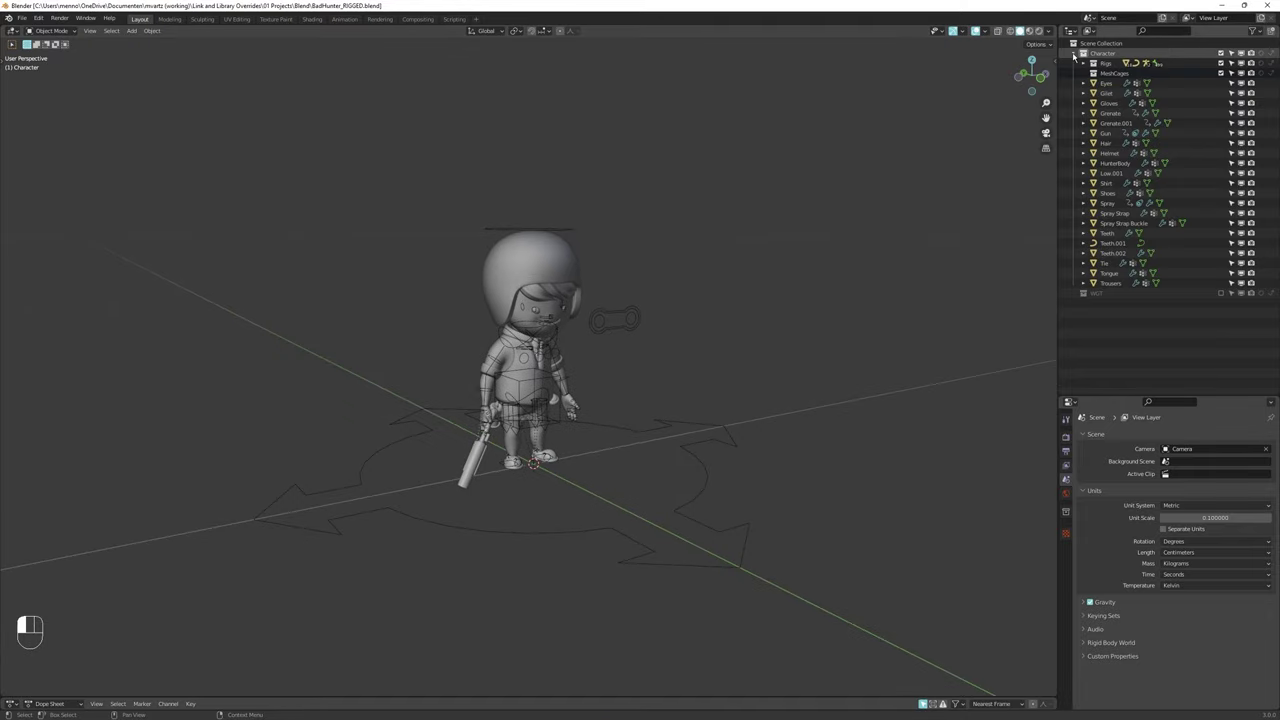
pyautogui.click(1074, 55)
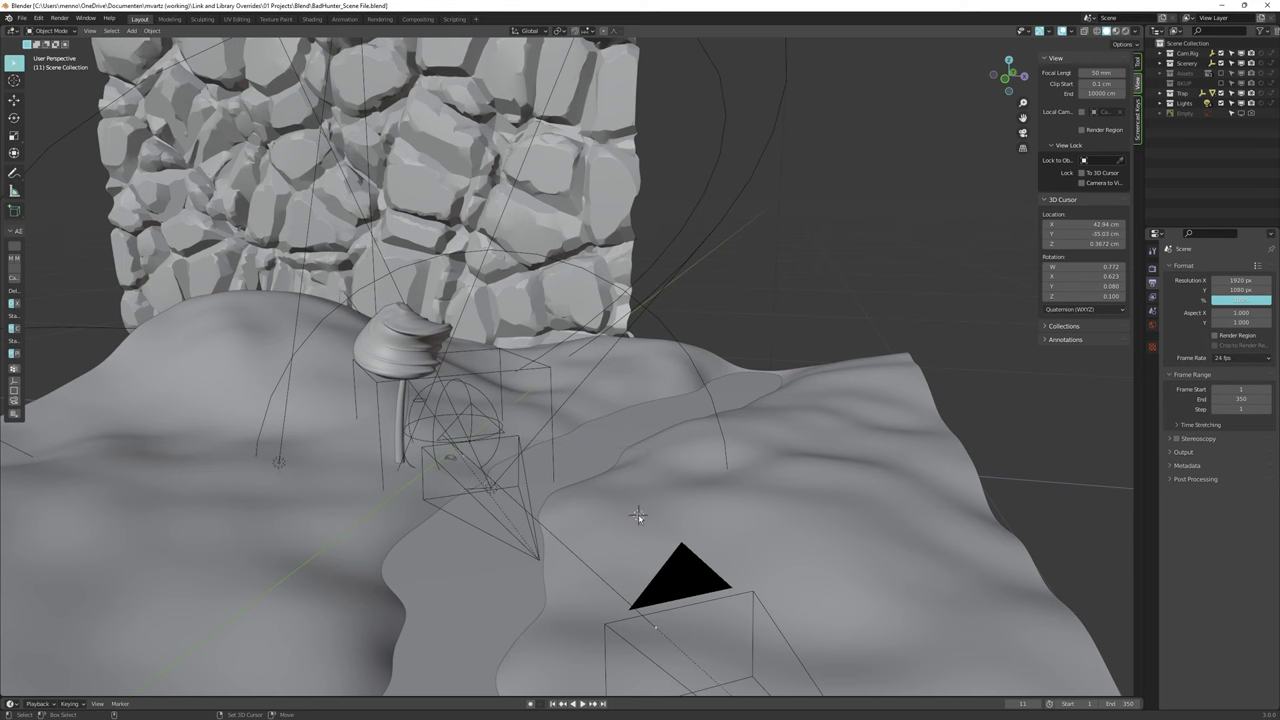
# Step: Link the Character collection from BadHunter_RIGGED.blend into the BadHunter_Scene File.blend scene
pyautogui.moveTo(489, 430); pyautogui.dragTo(531, 275, button='middle')
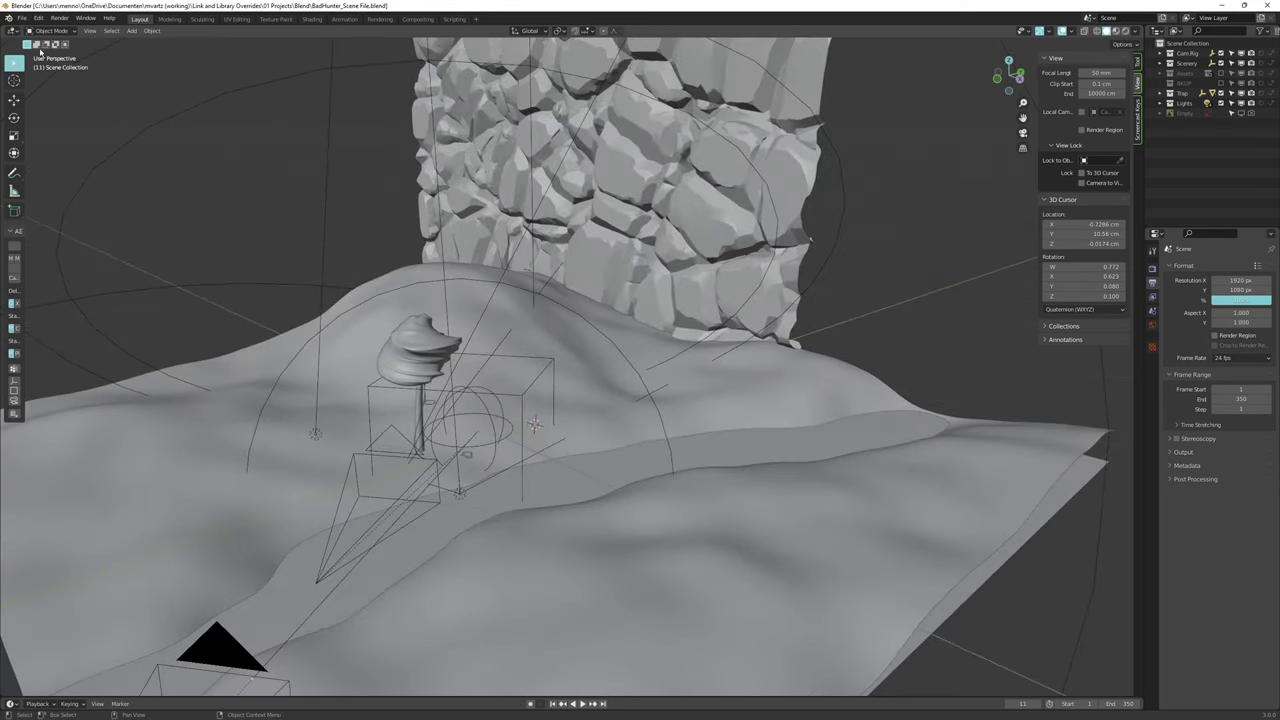
pyautogui.click(21, 19)
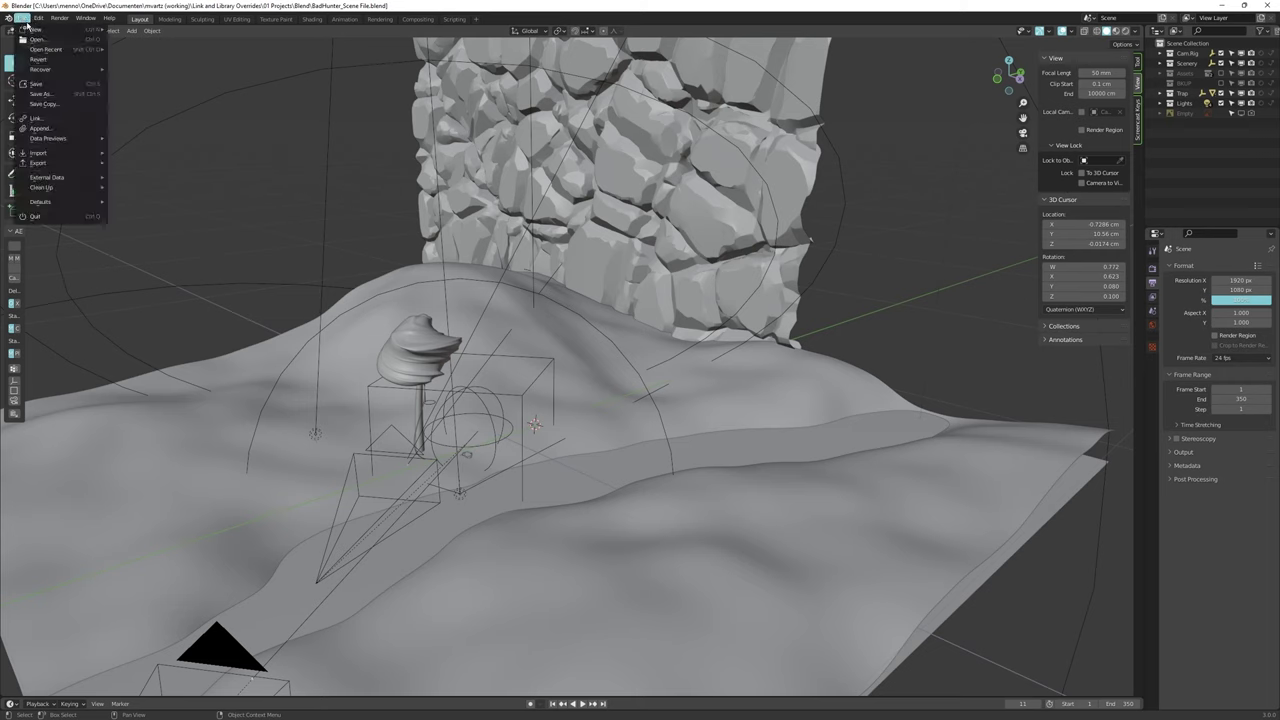
pyautogui.click(40, 118)
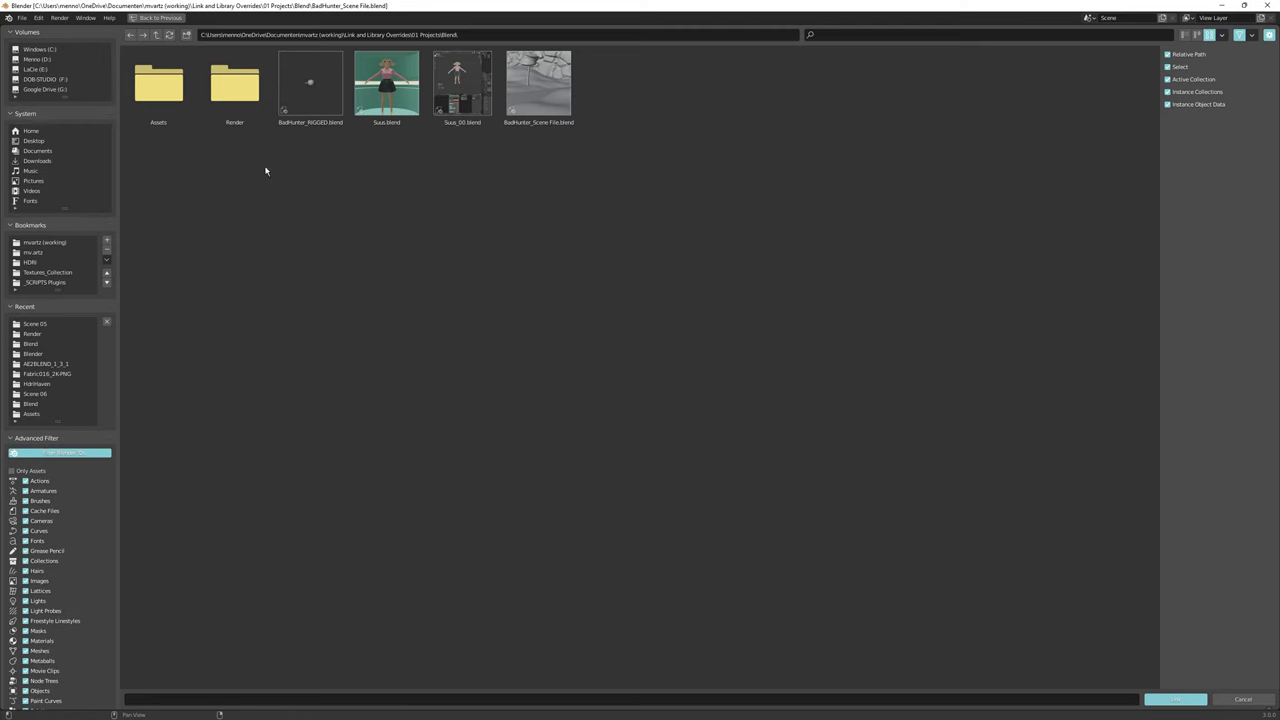
pyautogui.doubleClick(318, 80)
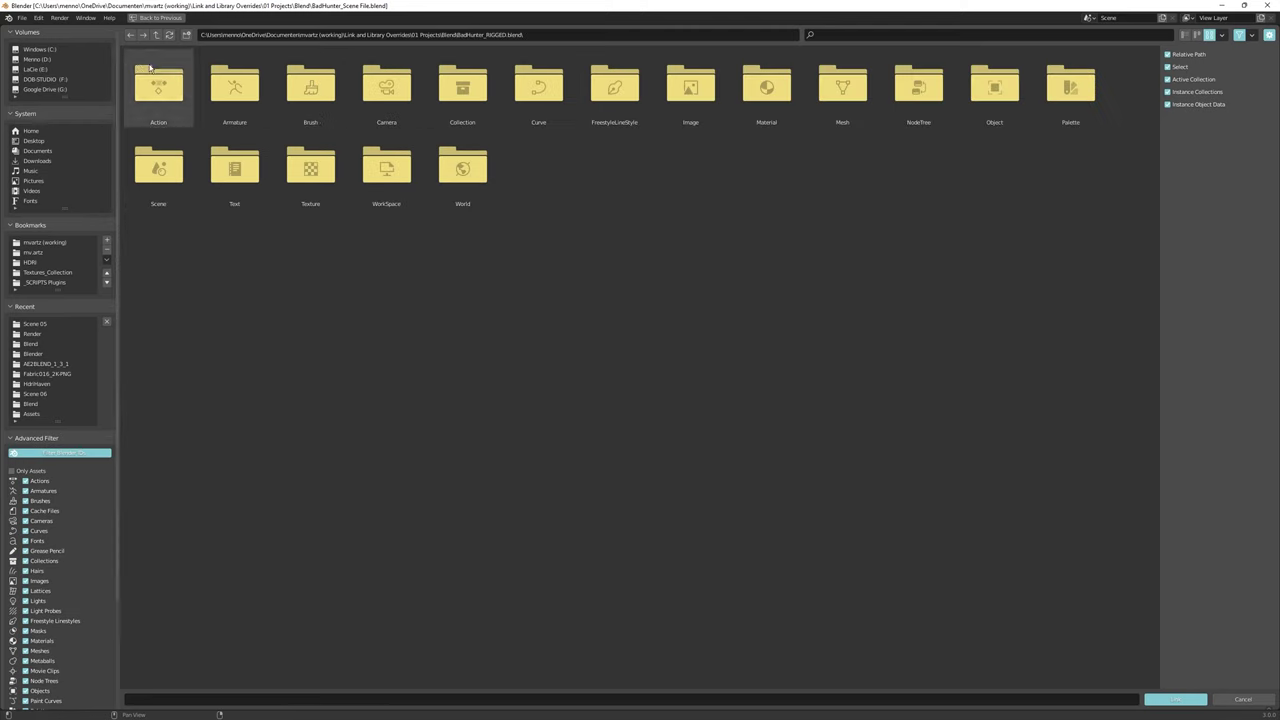
pyautogui.doubleClick(470, 90)
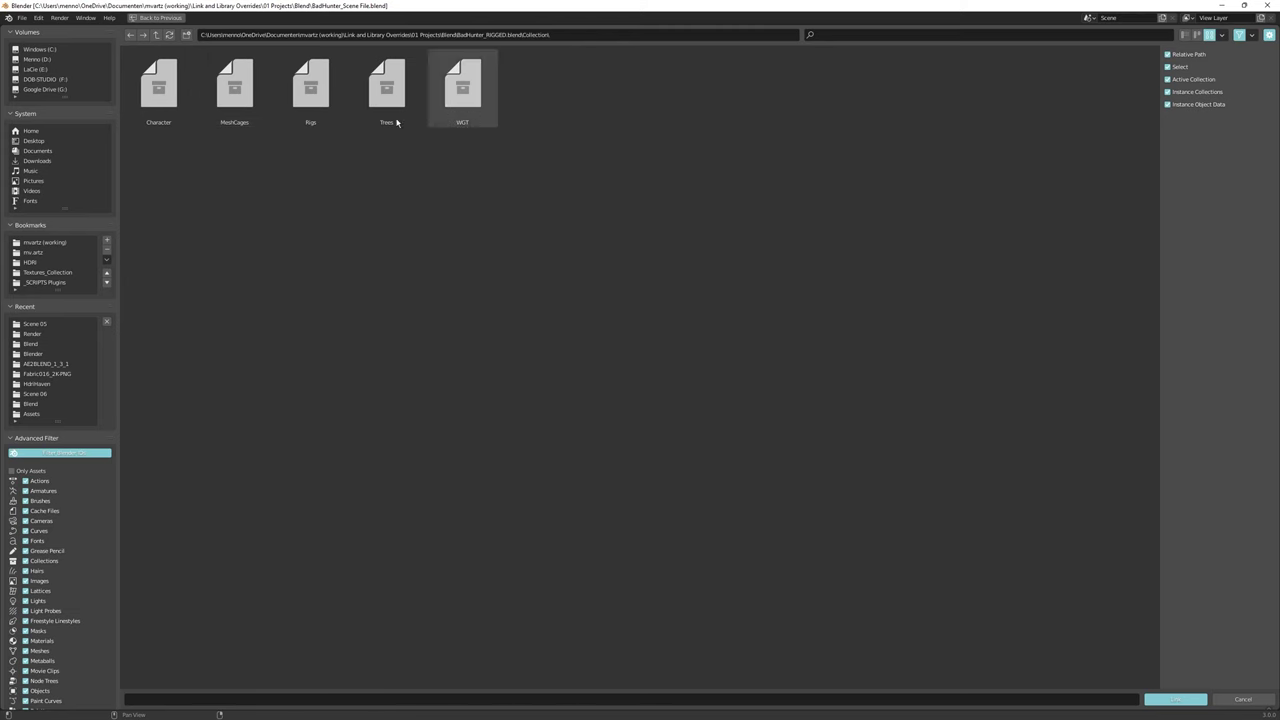
pyautogui.doubleClick(158, 82)
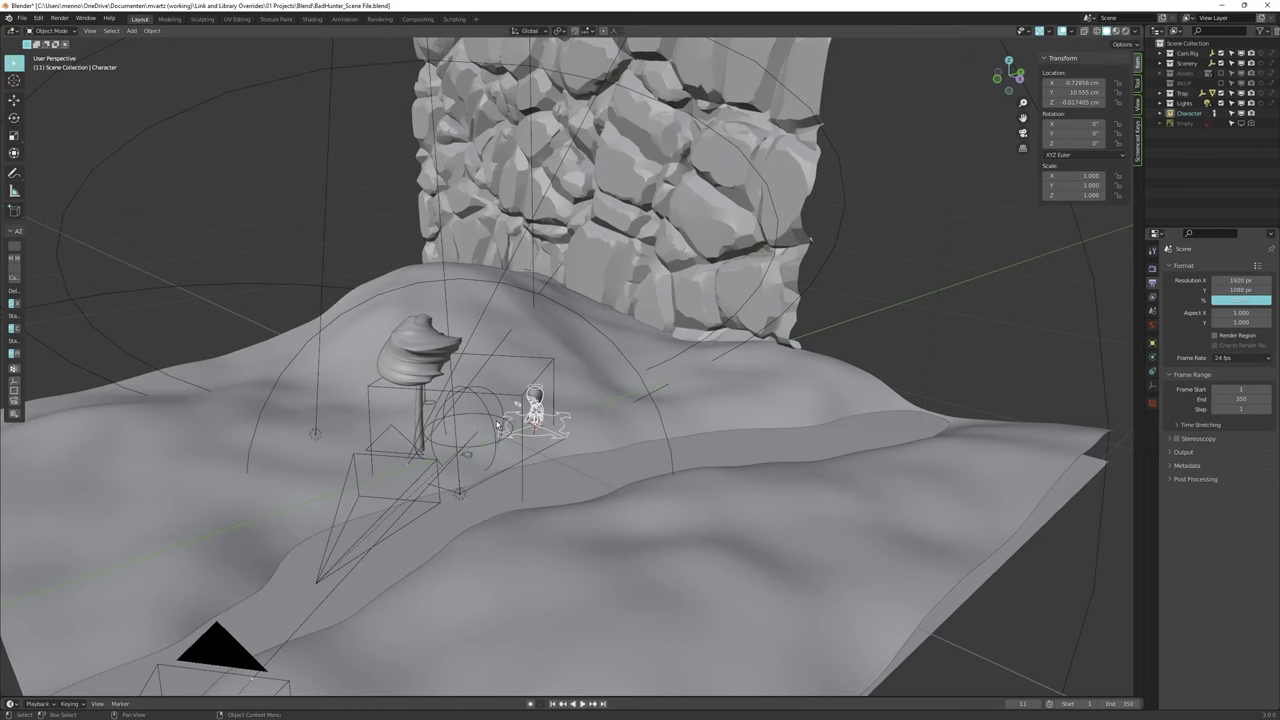
# Step: Frame the linked character and try moving it as a single object, then cancel the move
pyautogui.scroll(6, 558, 400)
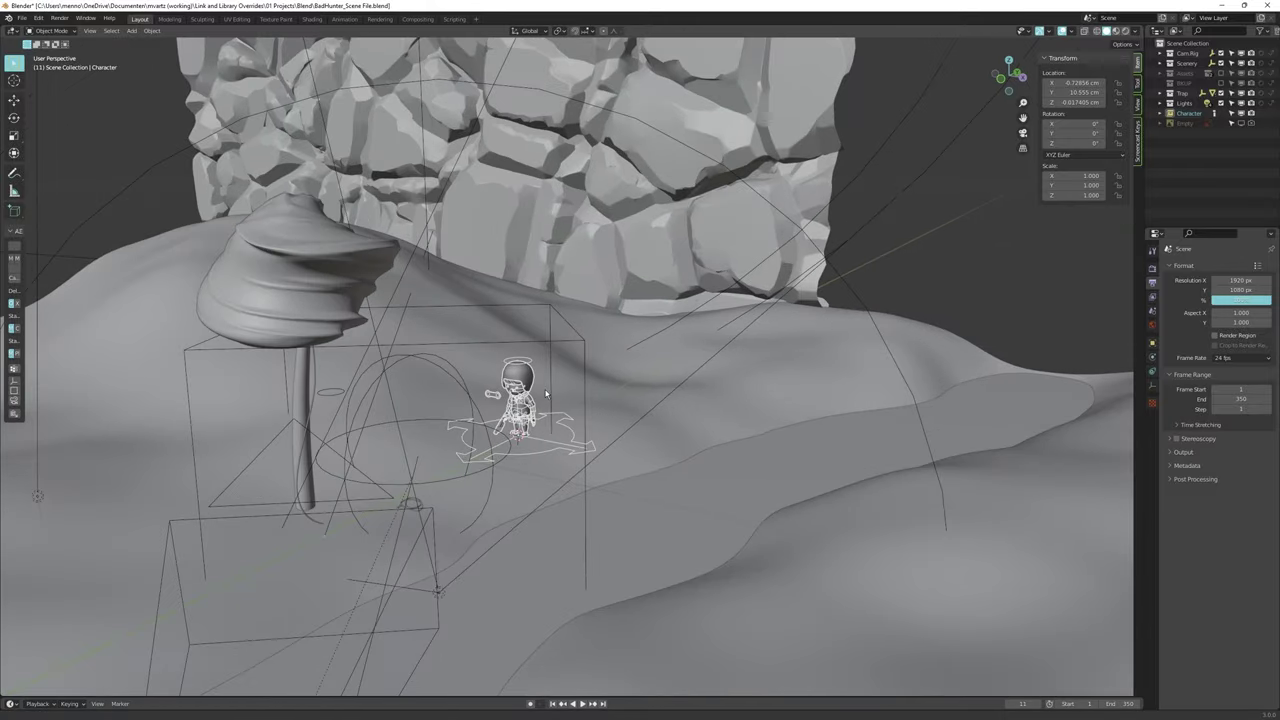
pyautogui.press('KP_Decimal')
pyautogui.hotkey('alt', 'a')
pyautogui.moveTo(726, 446); pyautogui.dragTo(769, 494, button='middle')
pyautogui.click(767, 504)
pyautogui.press('g')
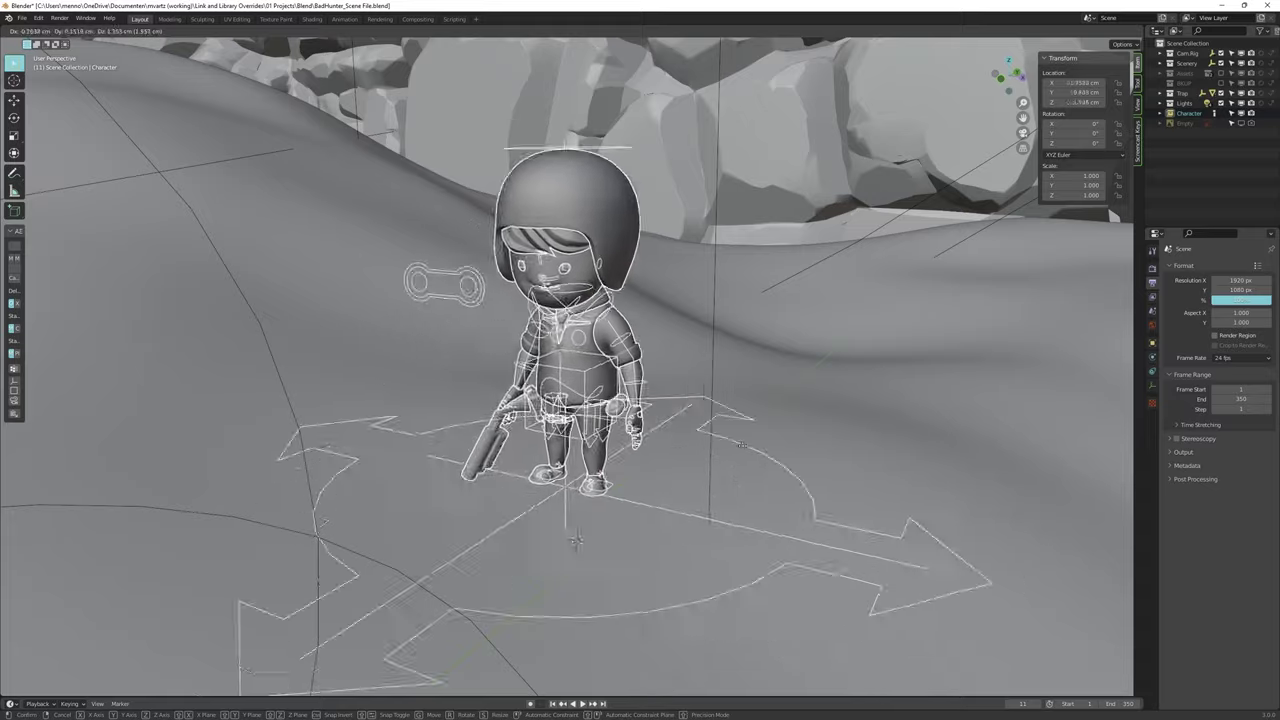
pyautogui.rightClick(756, 448)
# Step: Try rotating the linked character freely as a single object
pyautogui.press('r')
pyautogui.press('r')
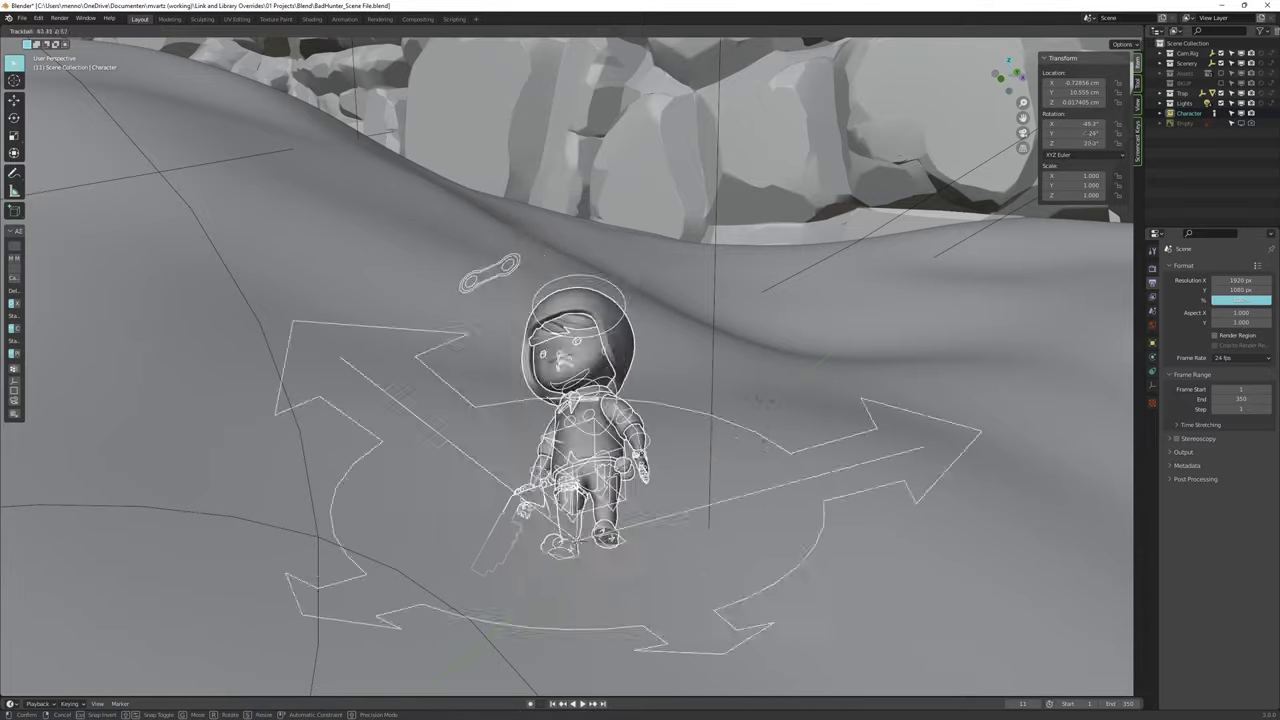
pyautogui.press('Escape')
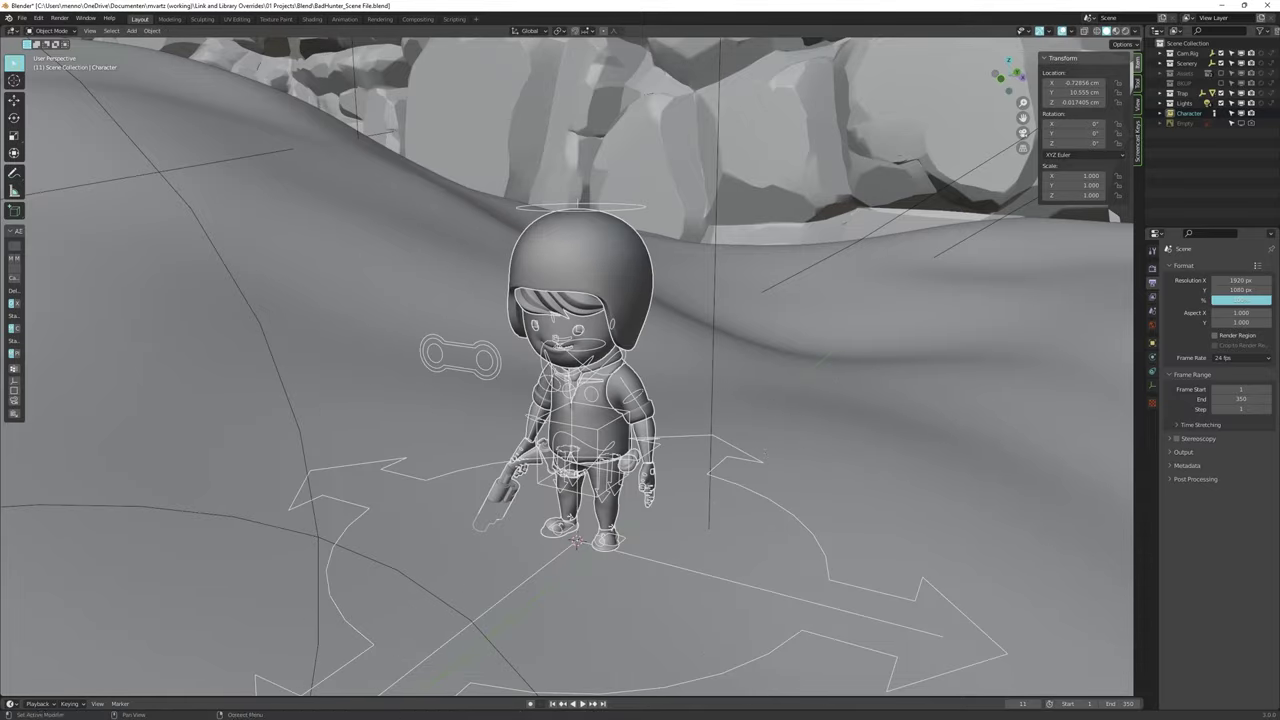
# Step: Place the BadHunter_Scene File.blend and BadHunter_RIGGED.blend windows side by side and switch both viewports to rendered shading
pyautogui.hotkey('alt', 'Tab')
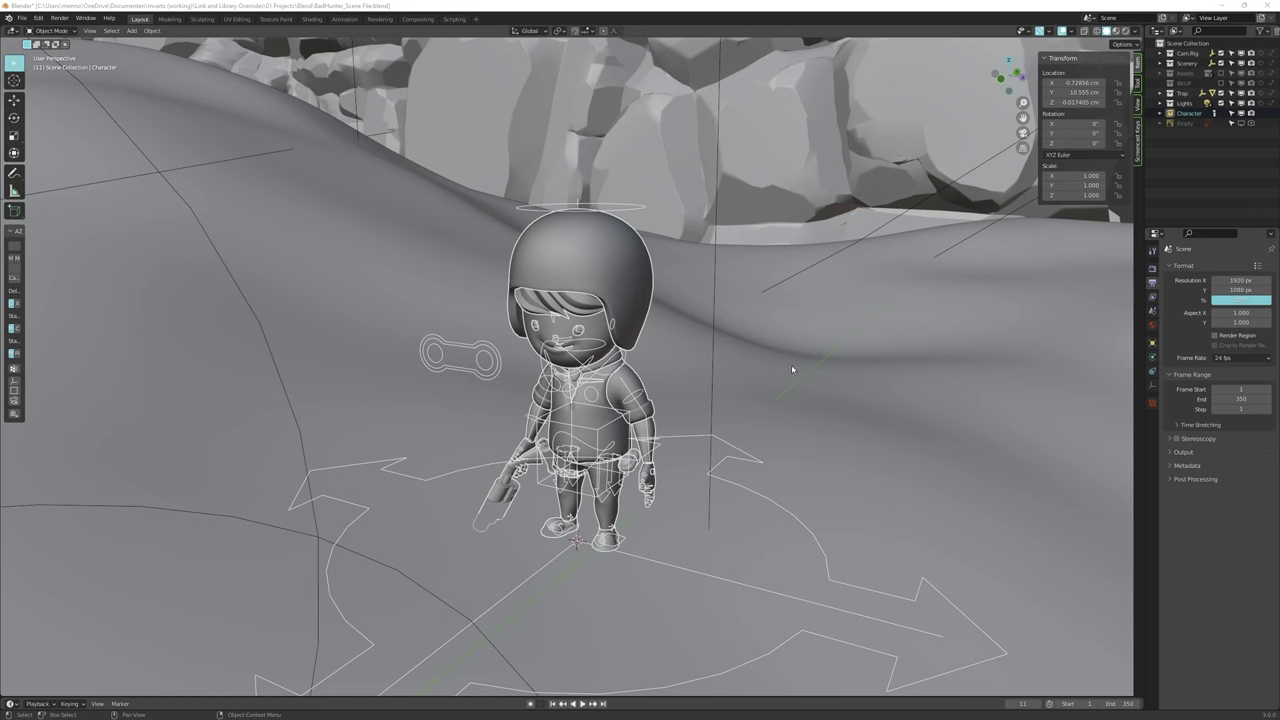
pyautogui.scroll(-2, 721, 347)
pyautogui.moveTo(725, 341); pyautogui.dragTo(697, 272, button='middle')
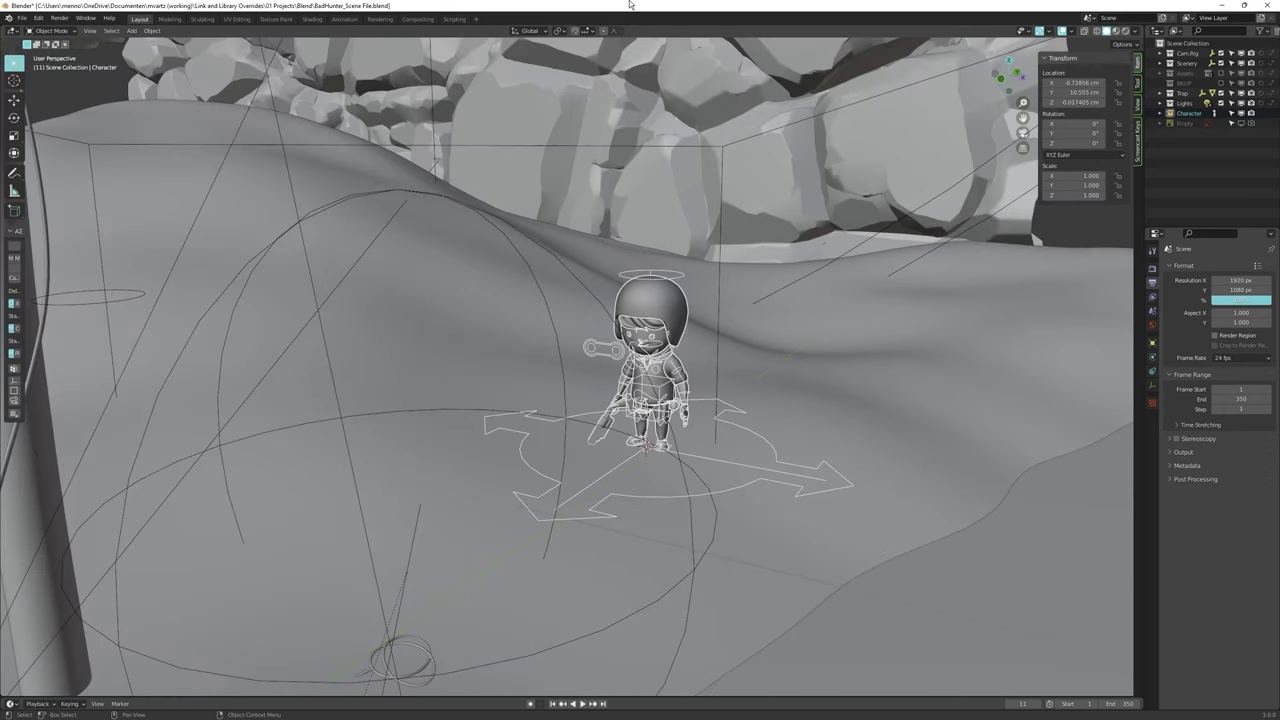
pyautogui.press('super+Left')
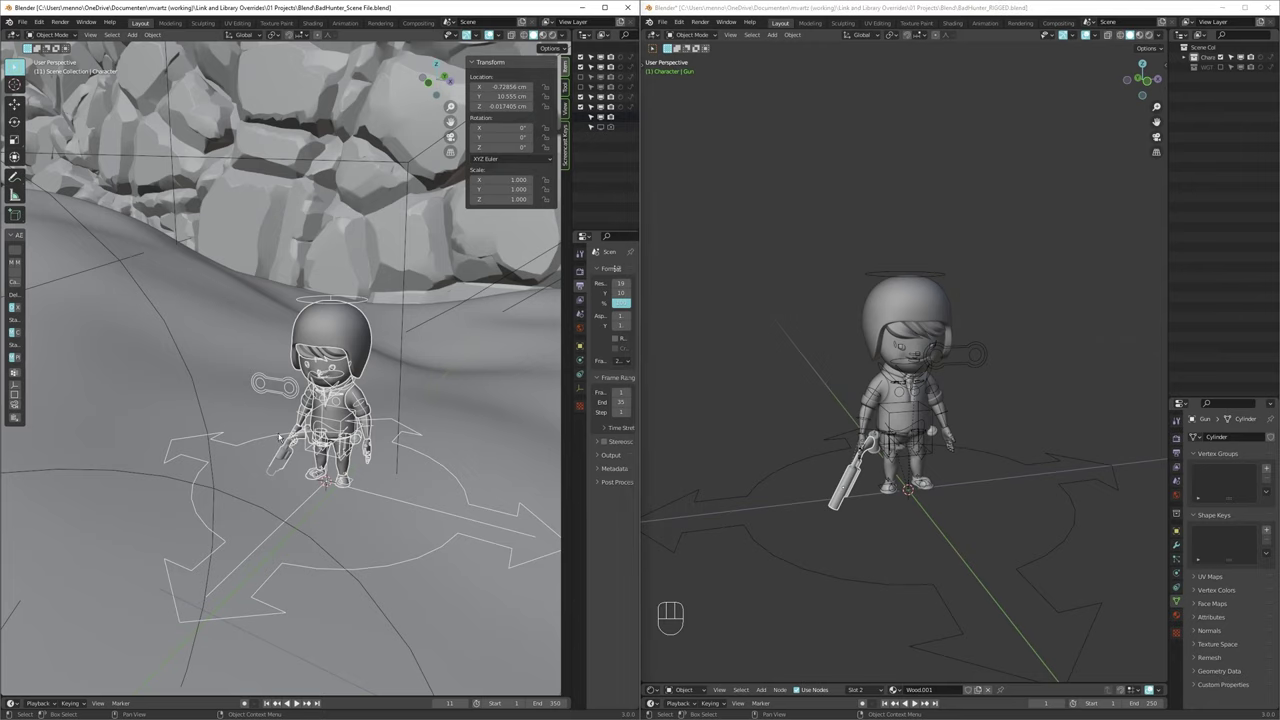
pyautogui.press('z')
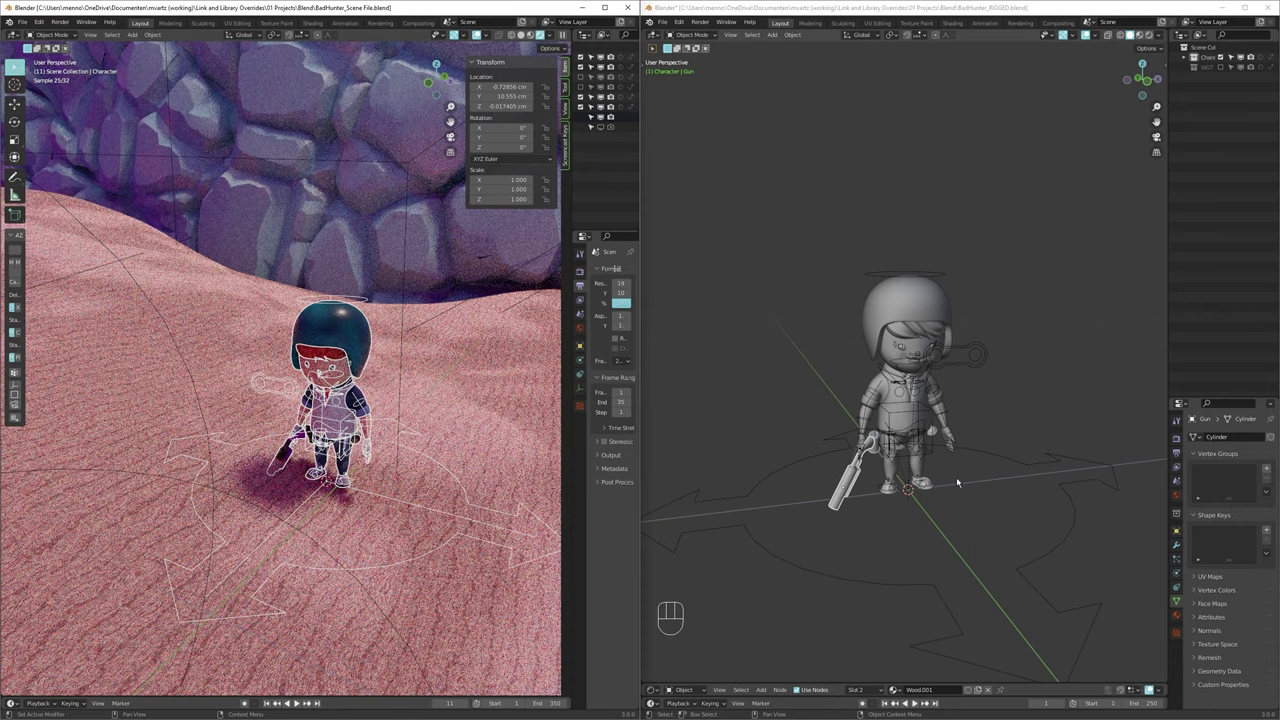
pyautogui.hotkey('shift', 'z')
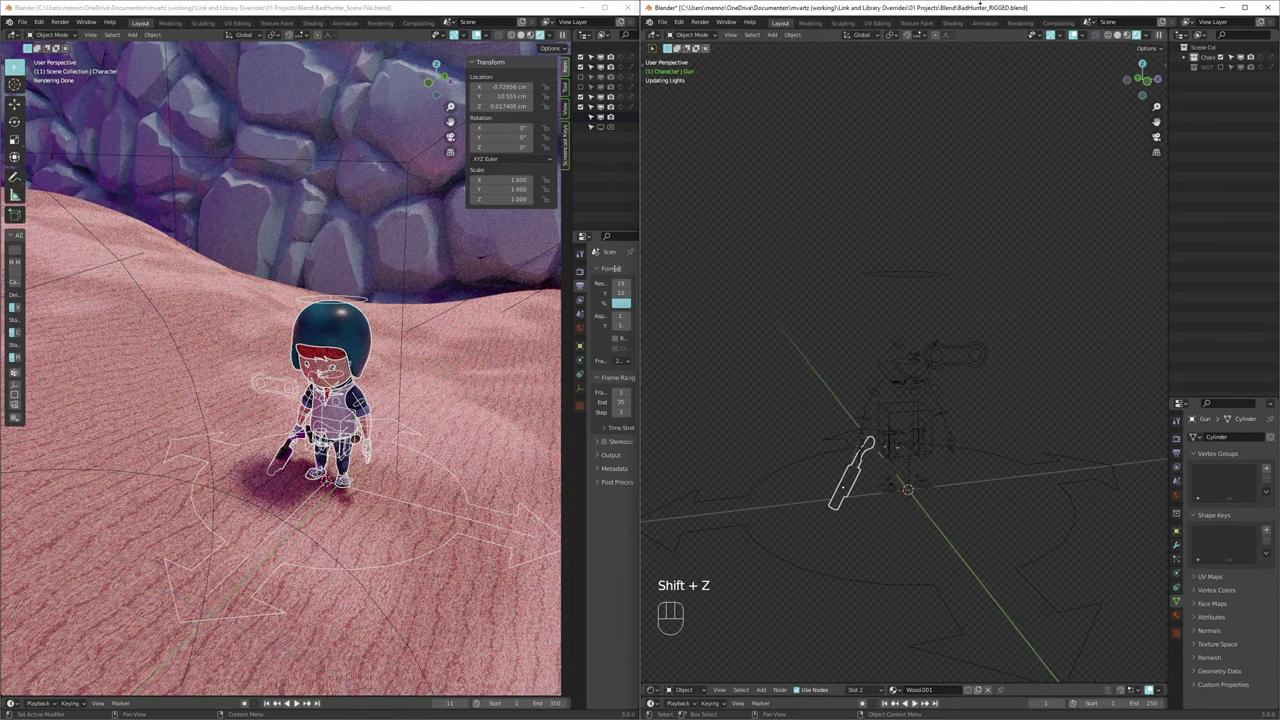
pyautogui.scroll(1, 930, 428)
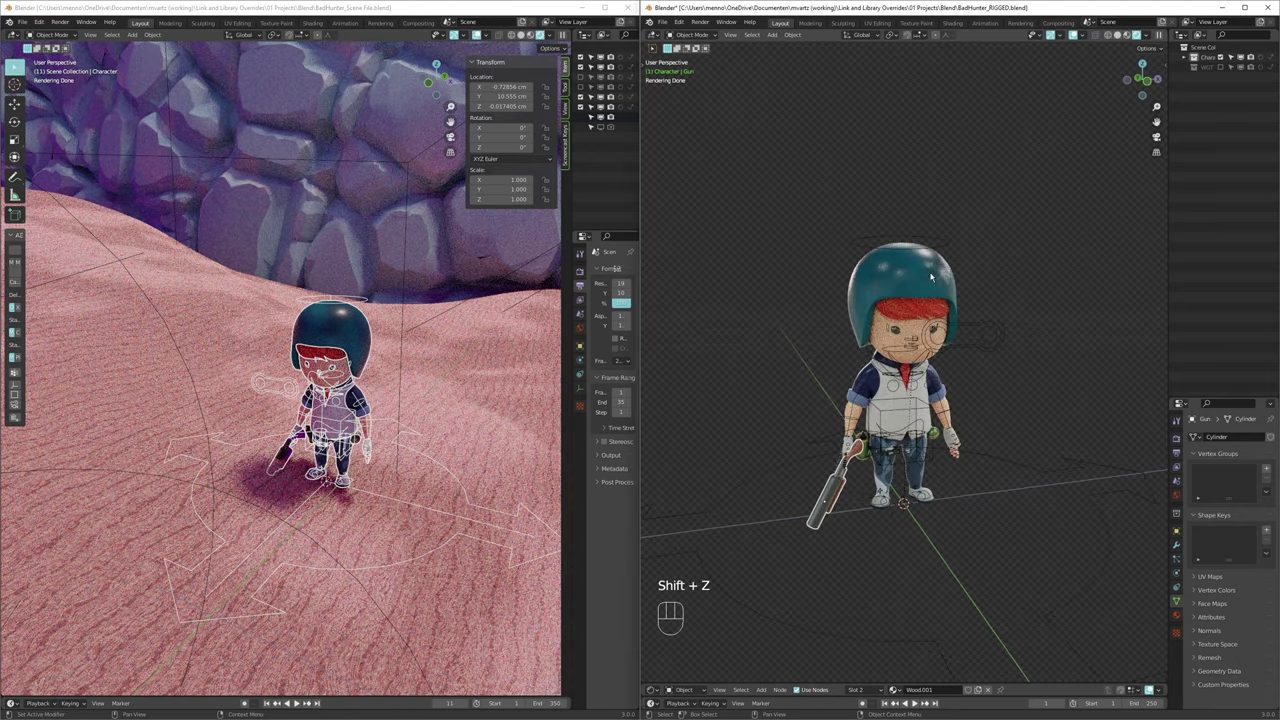
# Step: In the rigged file, set the Hue to 0.2 in the Helmet material's Hue Saturation Value node and save the file
pyautogui.click(935, 291)
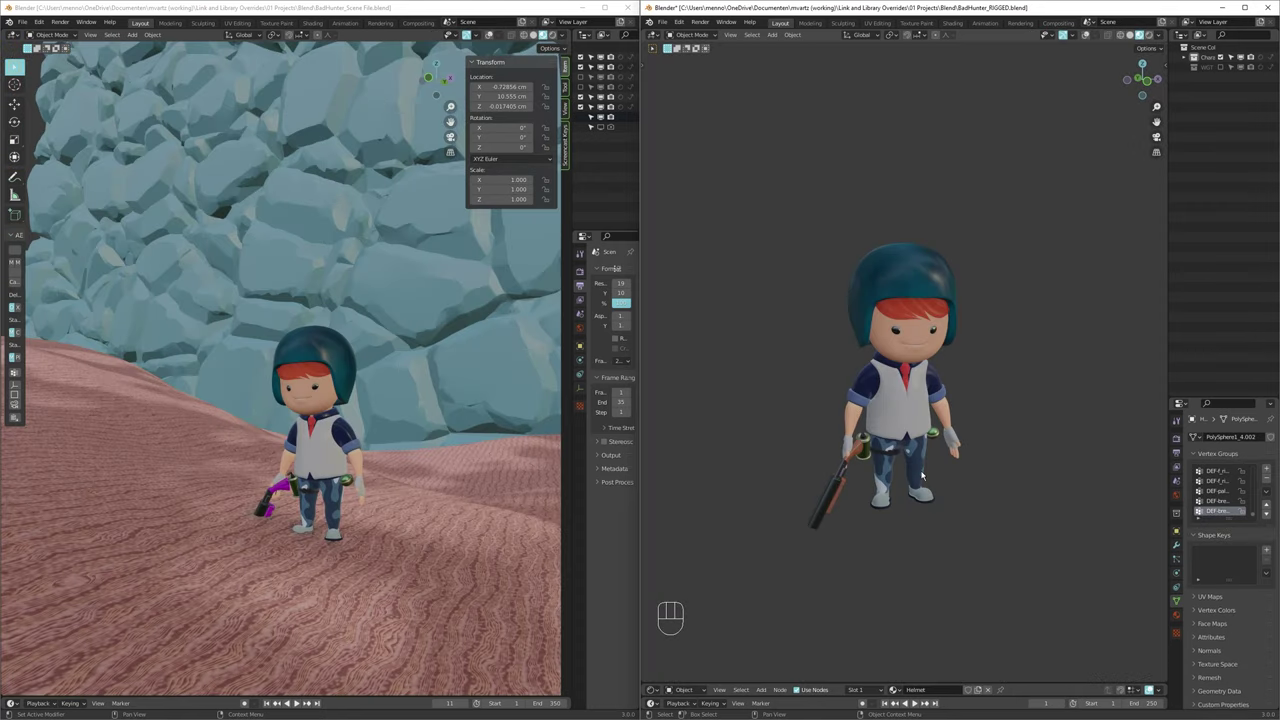
pyautogui.press('d')
pyautogui.press('d')
pyautogui.moveTo(1021, 683); pyautogui.dragTo(1000, 402)
pyautogui.doubleClick(822, 495)
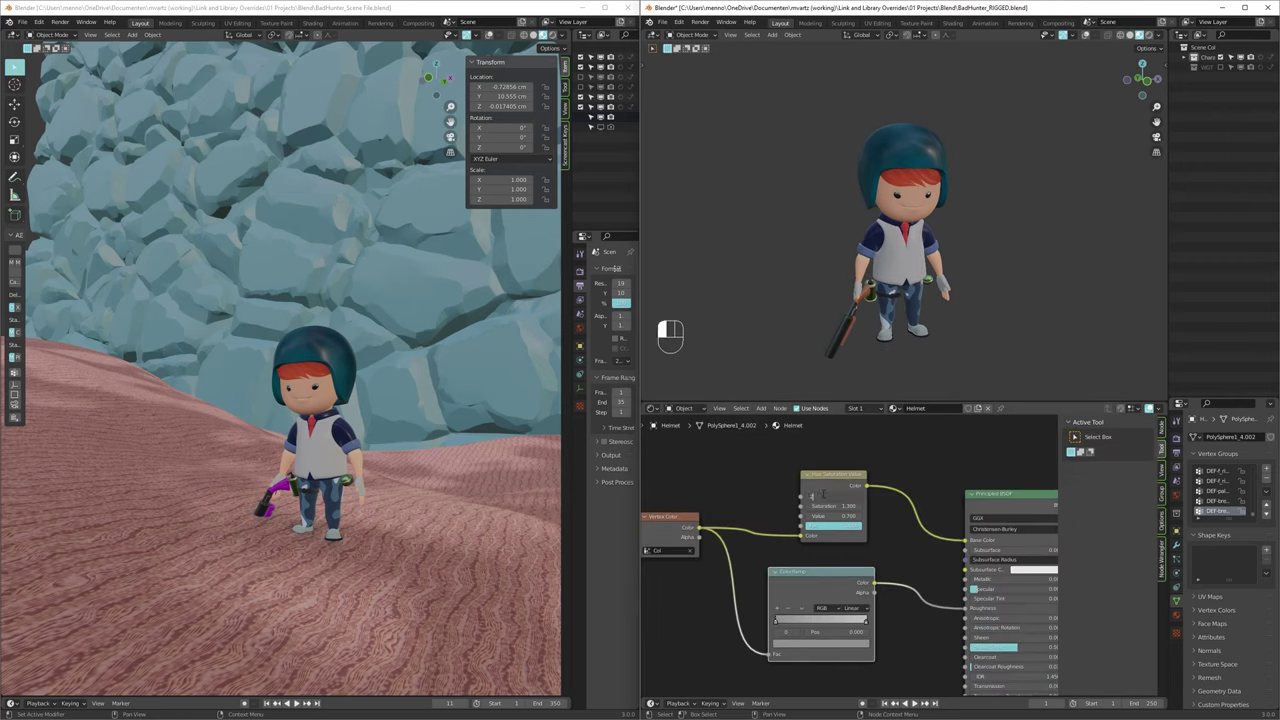
pyautogui.write('0.5')
pyautogui.press('Return')
pyautogui.hotkey('ctrl', 's')
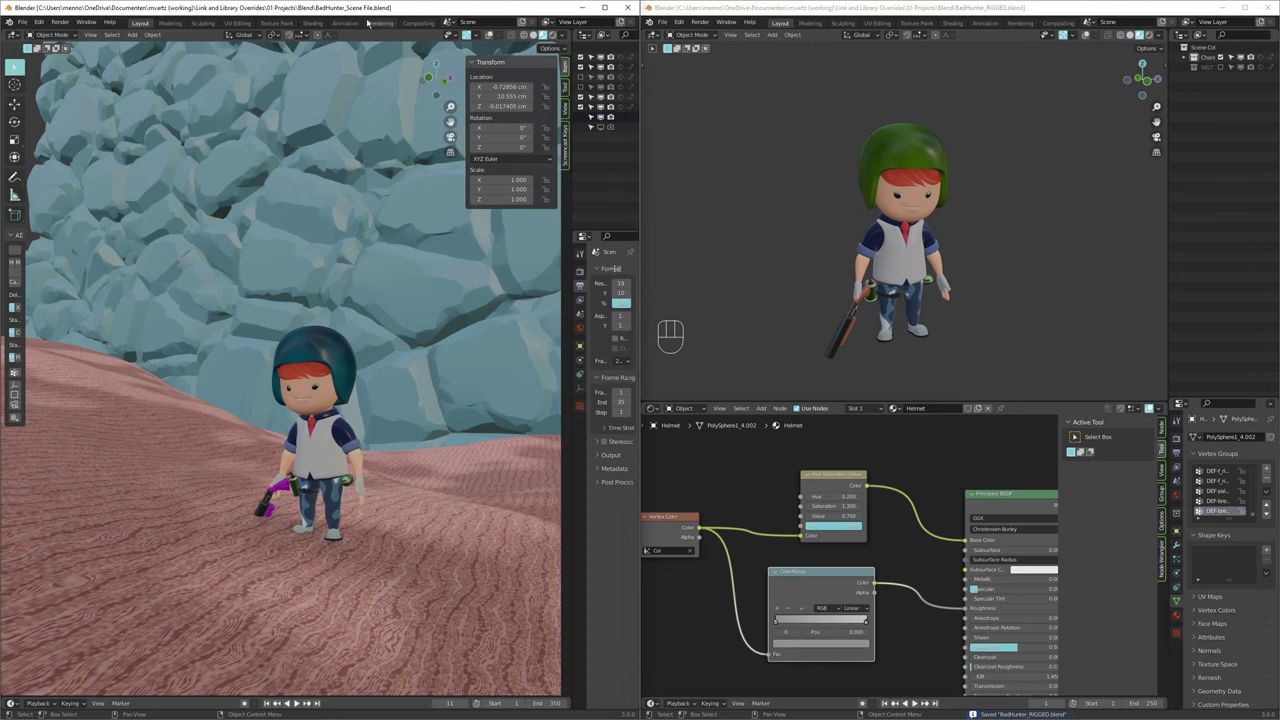
# Step: Hide the scene file's sidebar and reopen BadHunter_Scene File.blend from the recent files to refresh the linked character
pyautogui.press('n')
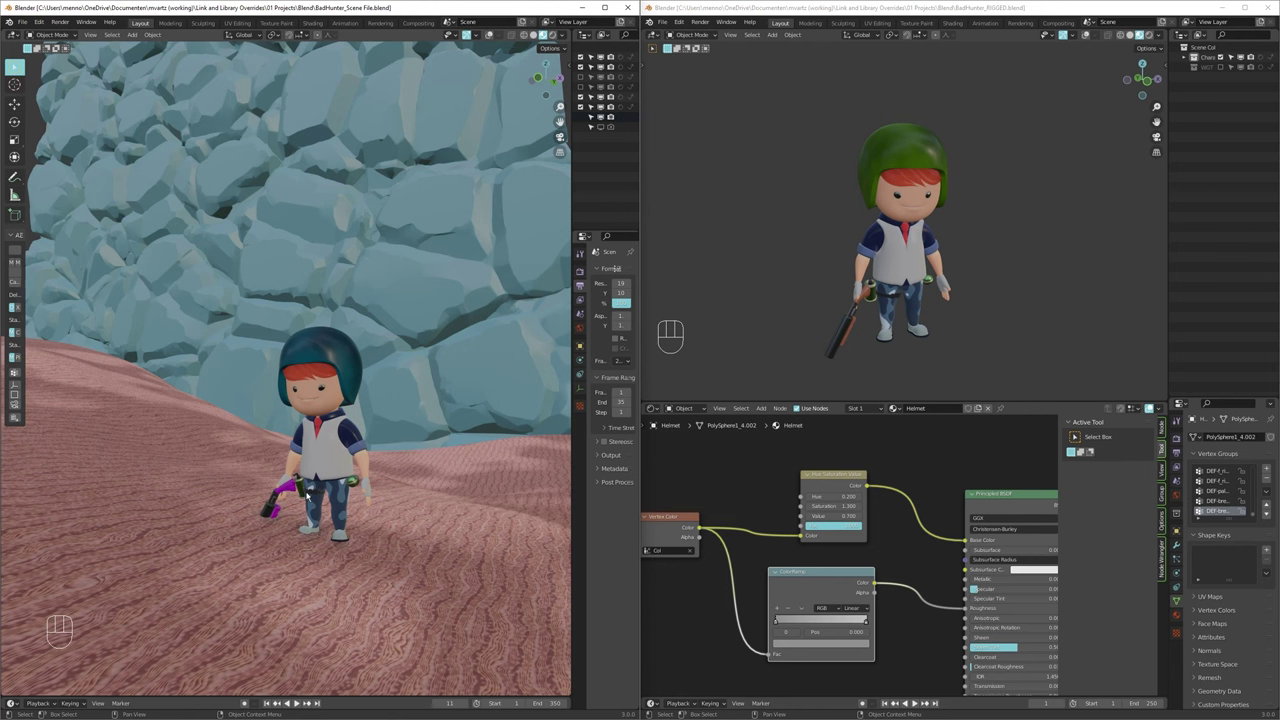
pyautogui.hotkey('ctrl', 'shift', 'o')
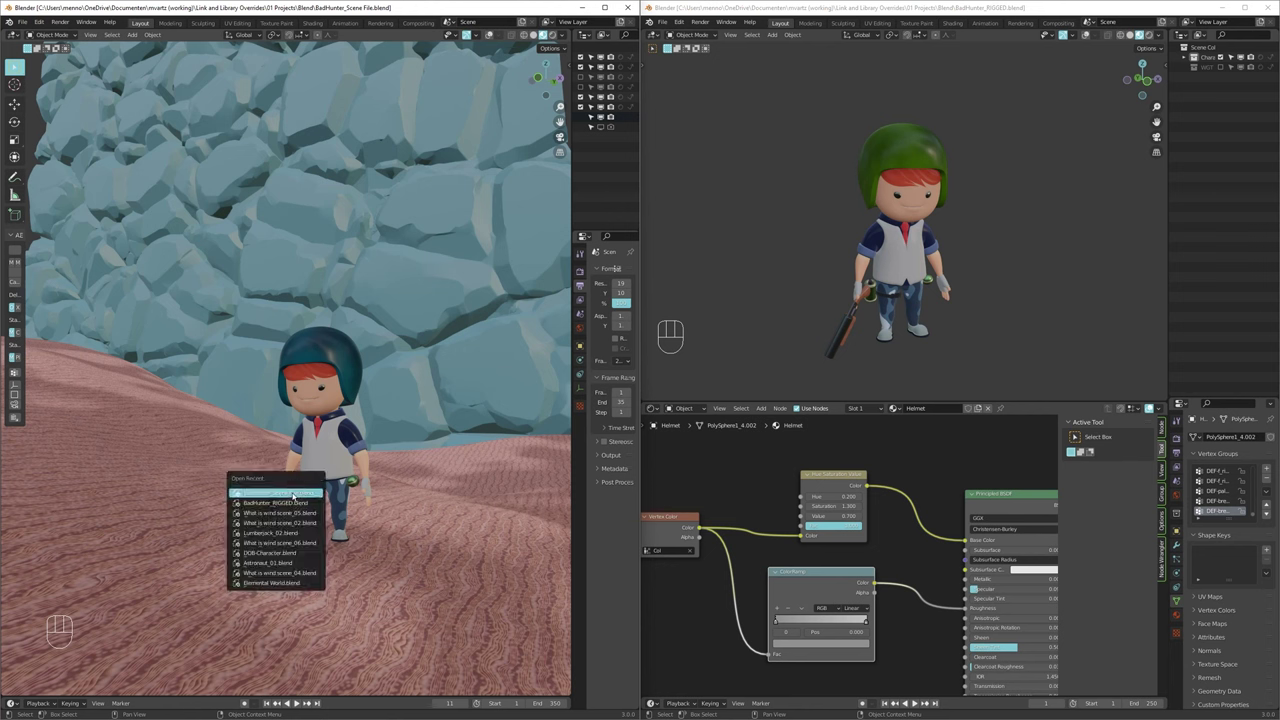
pyautogui.click(280, 493)
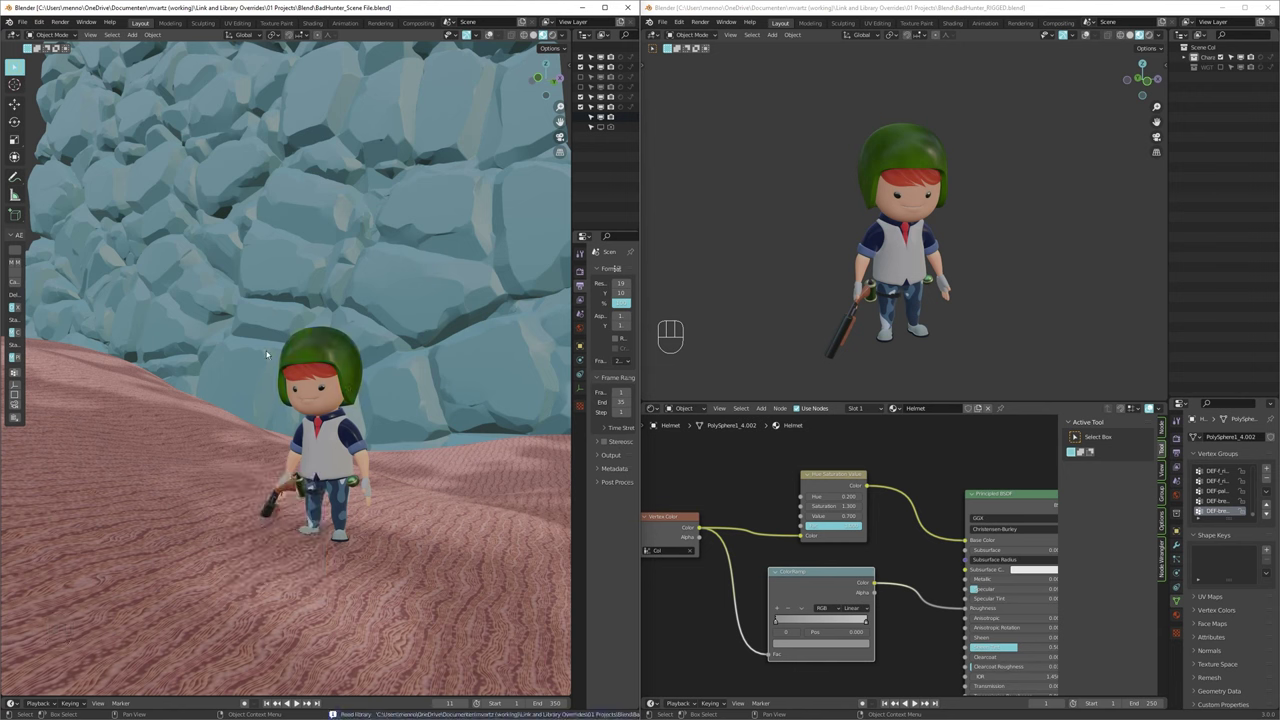
# Step: Set the Helmet material's Hue to 0.5 in BadHunter_RIGGED.blend and save the file
pyautogui.click(895, 147)
pyautogui.press('d')
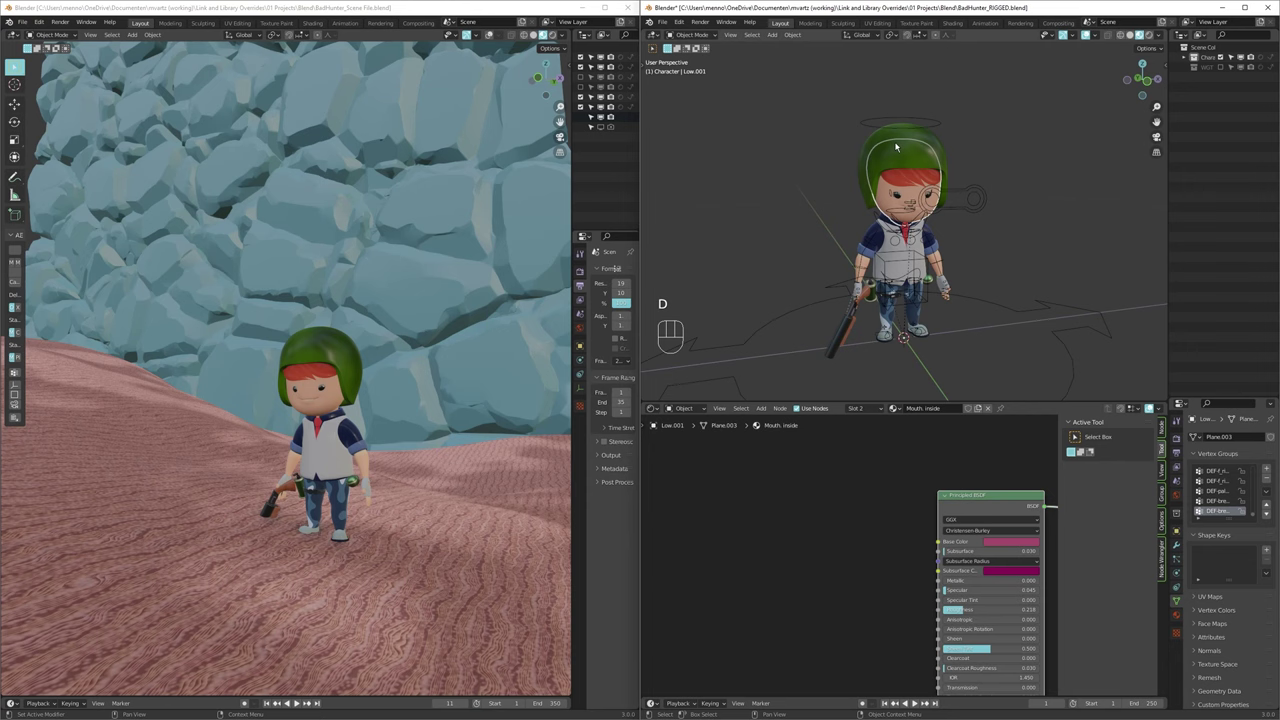
pyautogui.click(899, 136)
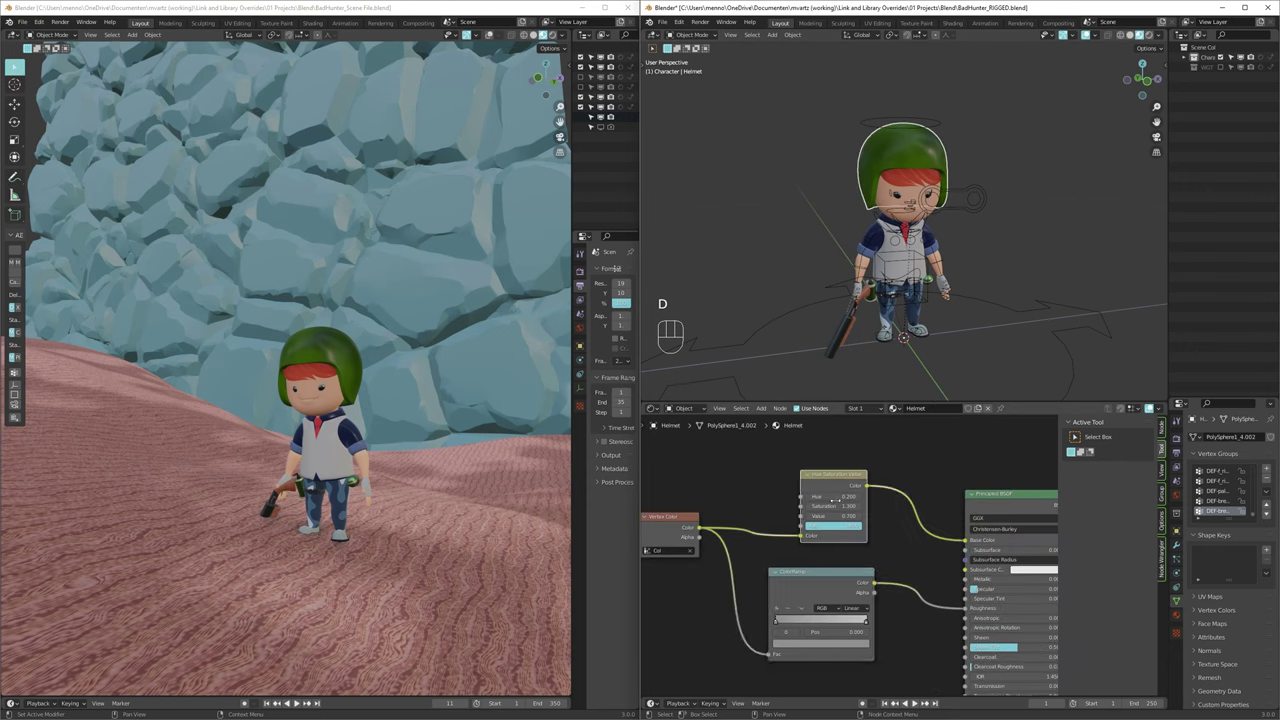
pyautogui.click(835, 497)
pyautogui.write('.2')
pyautogui.press('Return')
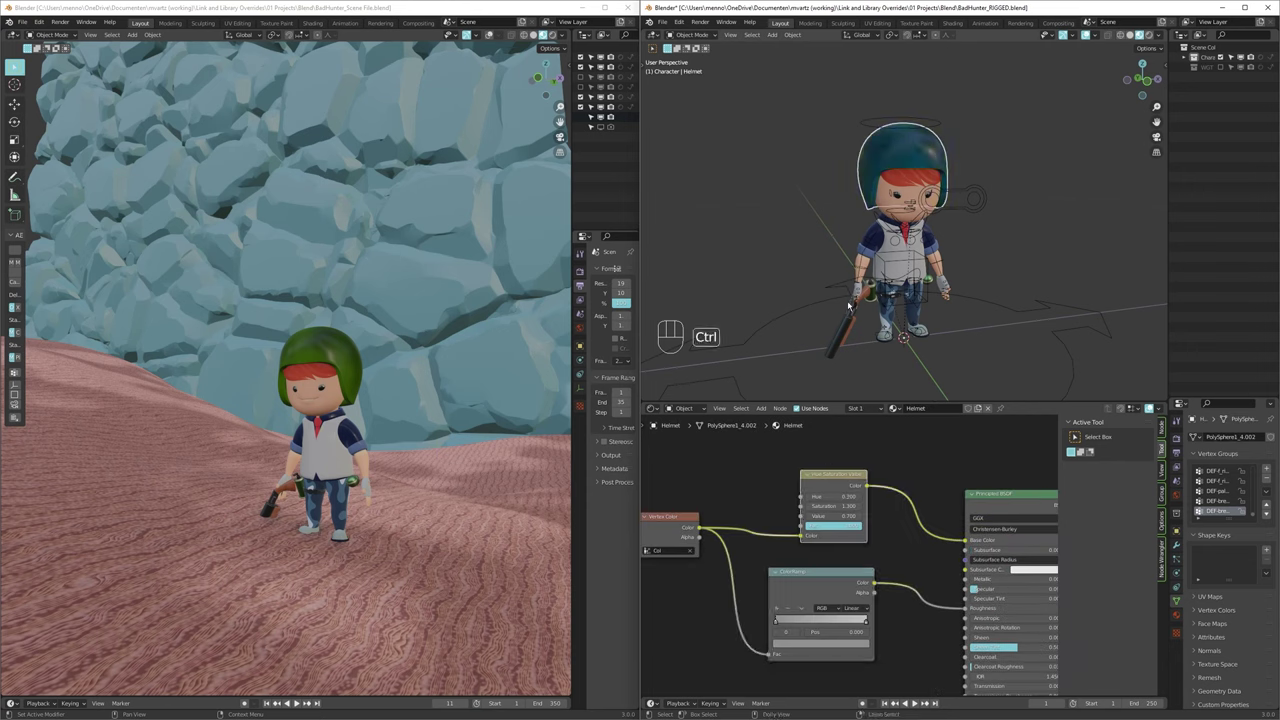
pyautogui.hotkey('ctrl', 's')
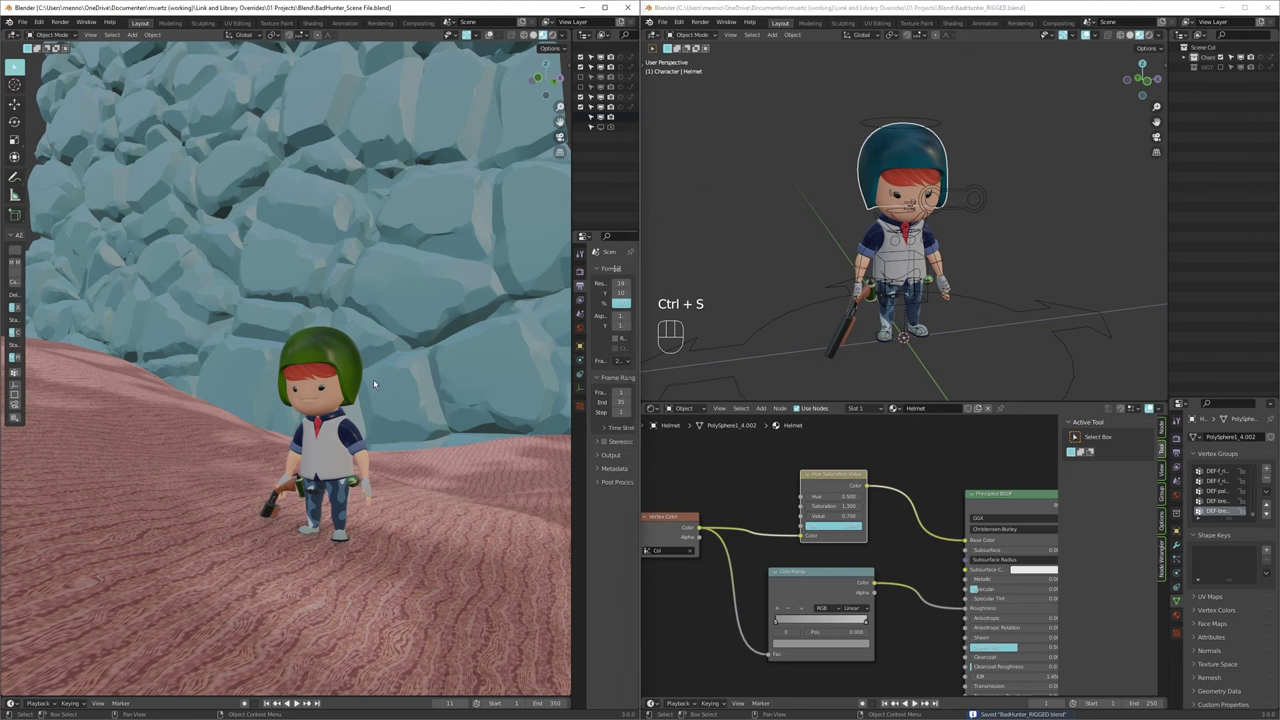
# Step: Reopen BadHunter_Scene File.blend to refresh the linked helmet, and save BadHunter_RIGGED.blend again
pyautogui.hotkey('ctrl', 'shift', 'o')
pyautogui.click(374, 381)
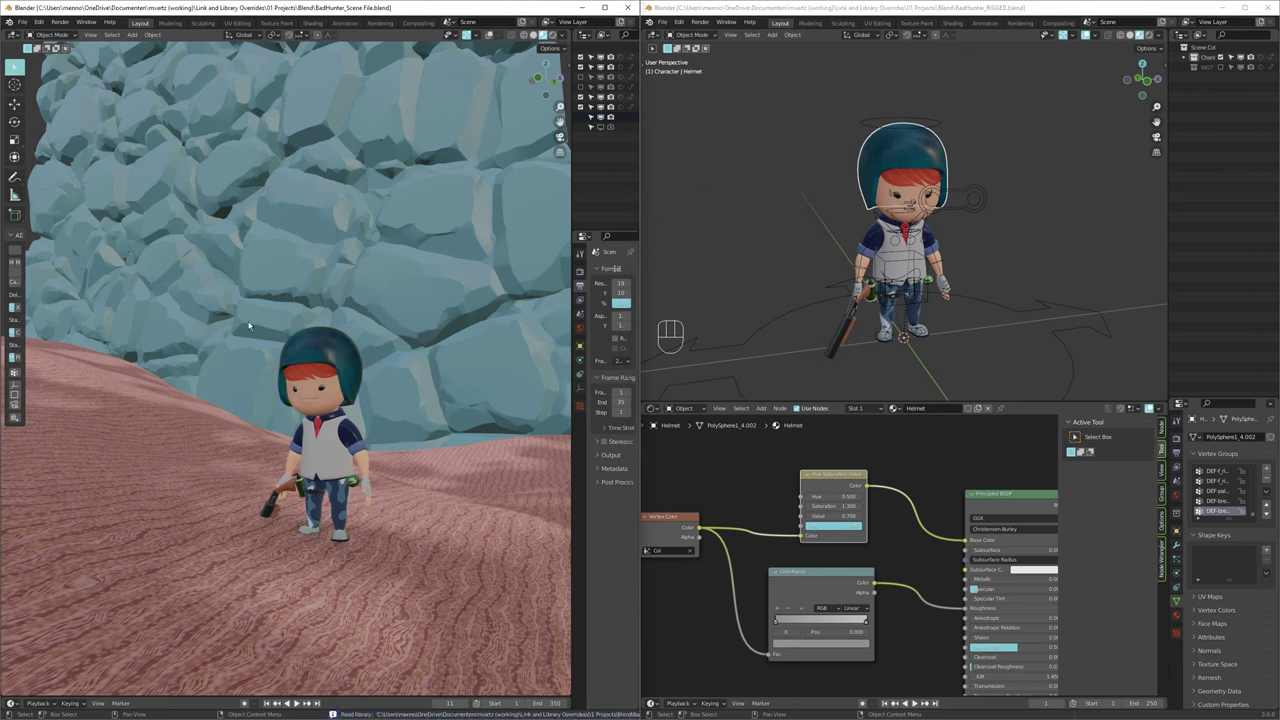
pyautogui.hotkey('ctrl', 's')
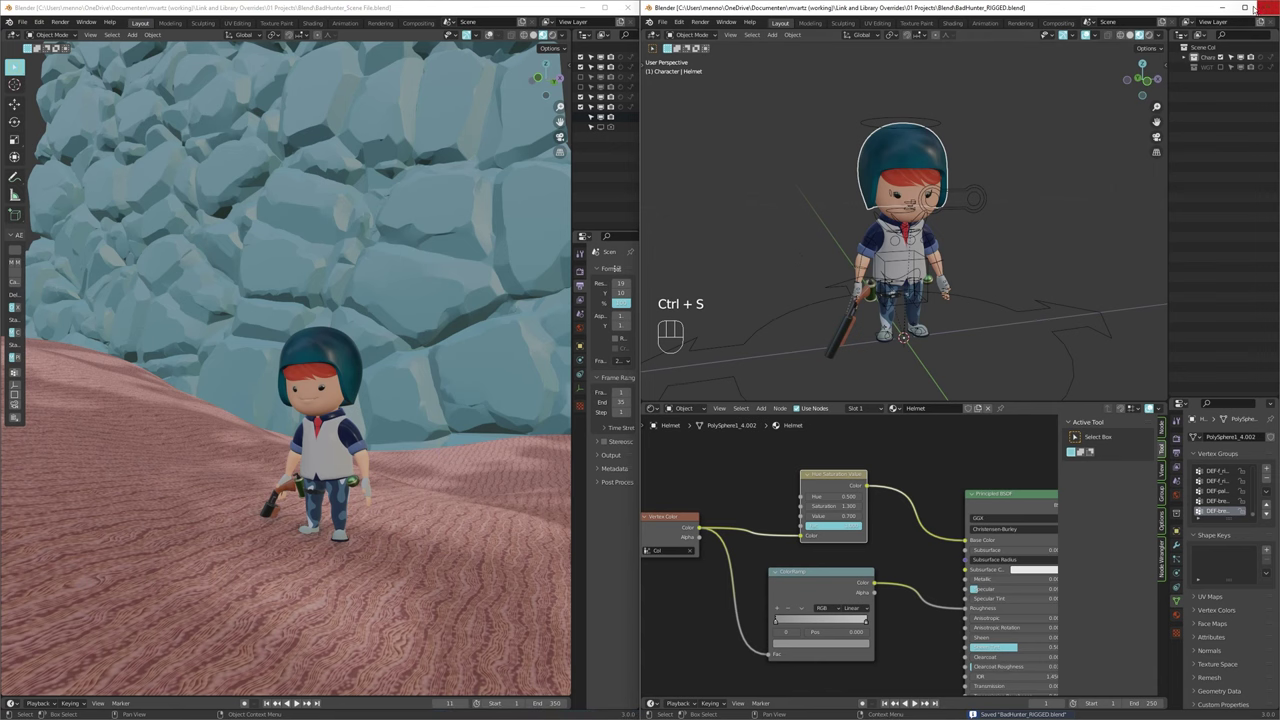
# Step: Maximize the scene file's window and turn the viewport overlays on around the linked character
pyautogui.click(604, 7)
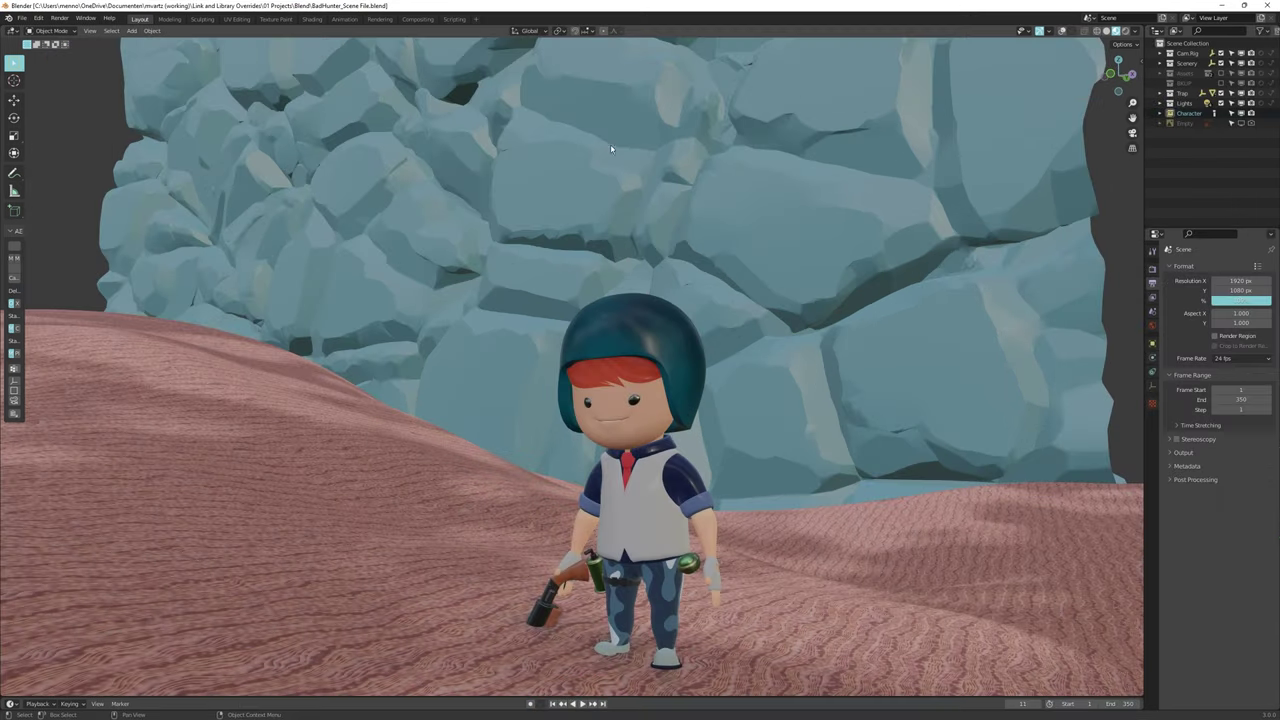
pyautogui.moveTo(749, 347)
pyautogui.mouseDown(button='middle')
pyautogui.moveTo(737, 360)
pyautogui.moveTo(780, 340)
pyautogui.moveTo(755, 364)
pyautogui.mouseUp(button='middle')
pyautogui.hotkey('alt', 'shift', 'z')
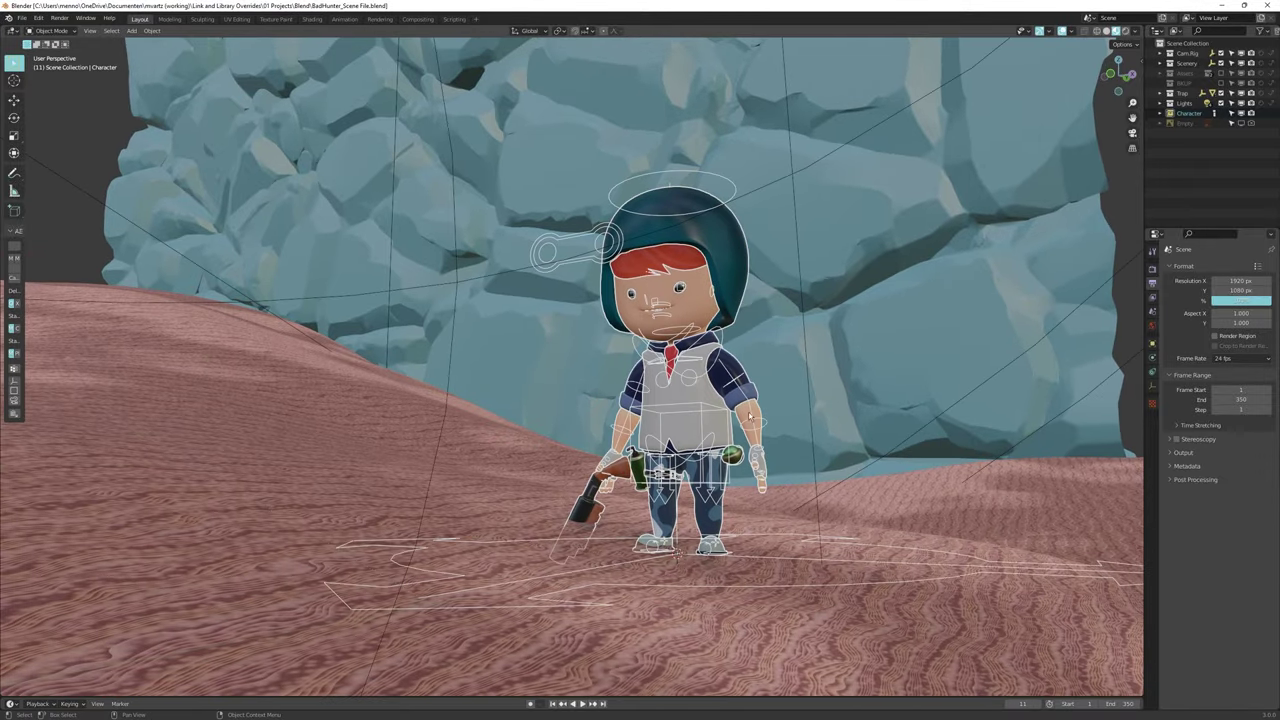
# Step: Try rotating the linked character and switching it to another interaction mode
pyautogui.hotkey('shift', 'alt', 'z')
pyautogui.hotkey('shift', 'alt', 'z')
pyautogui.press('r')
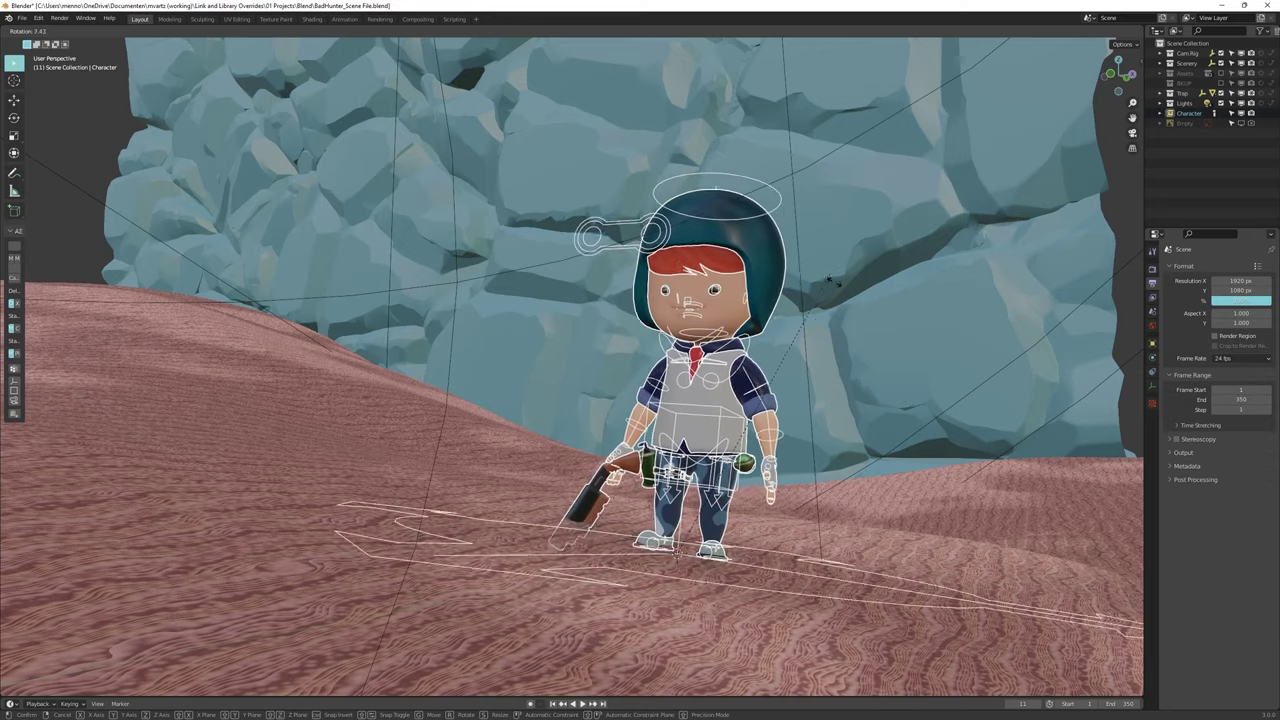
pyautogui.press('Escape')
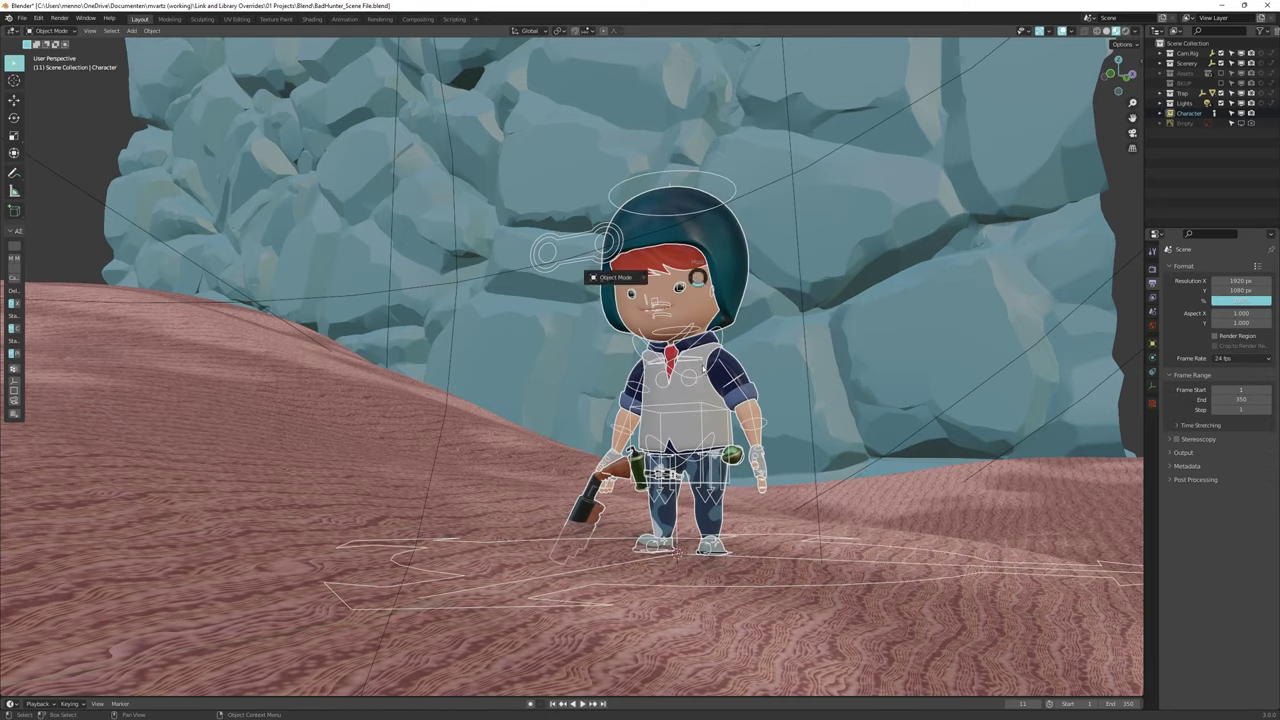
pyautogui.press('Escape')
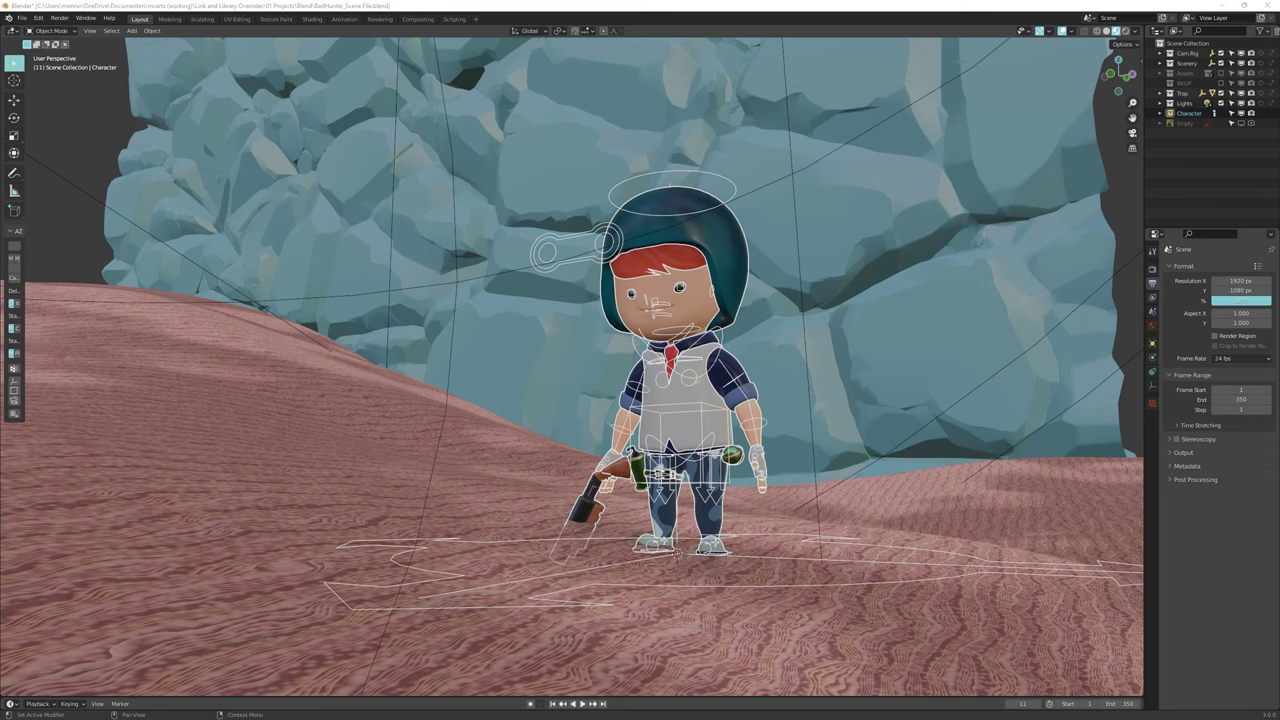
# Step: Make a library override for the linked Character collection and confirm it
pyautogui.keyDown('shift'); pyautogui.moveTo(736, 250); pyautogui.dragTo(676, 249, button='middle'); pyautogui.keyUp('shift')
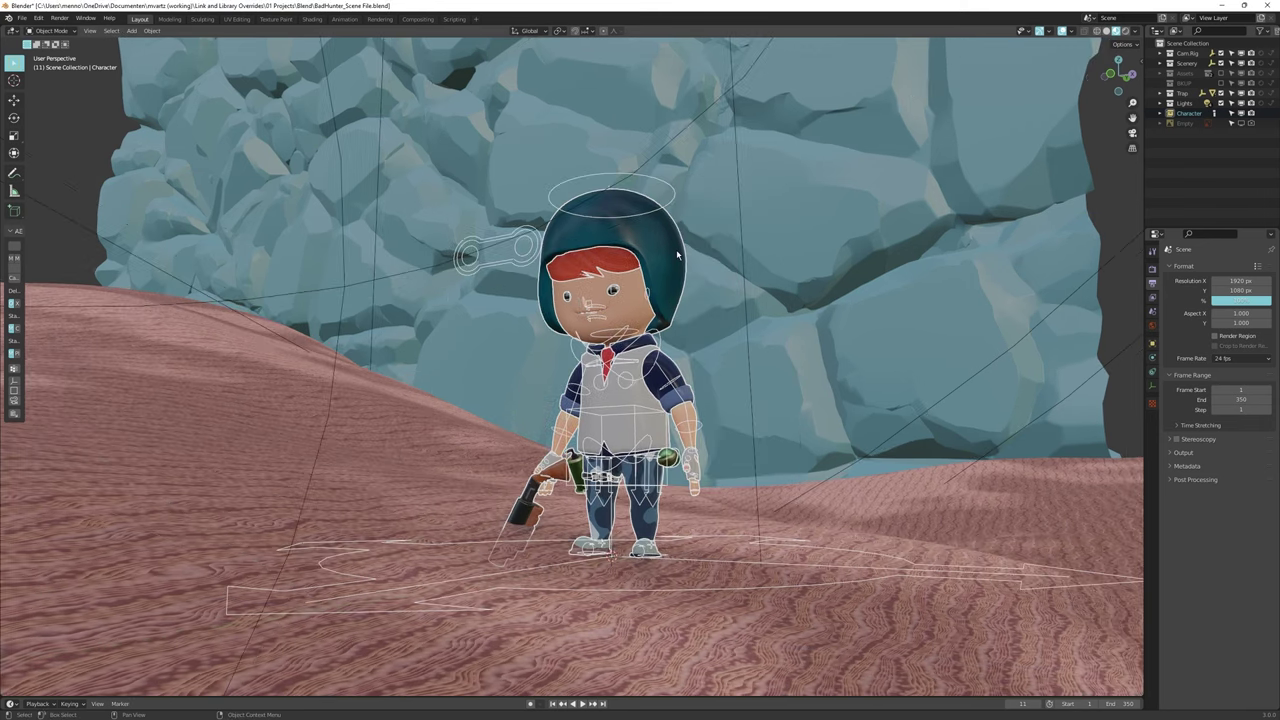
pyautogui.click(152, 31)
pyautogui.click(157, 32)
pyautogui.click(161, 32)
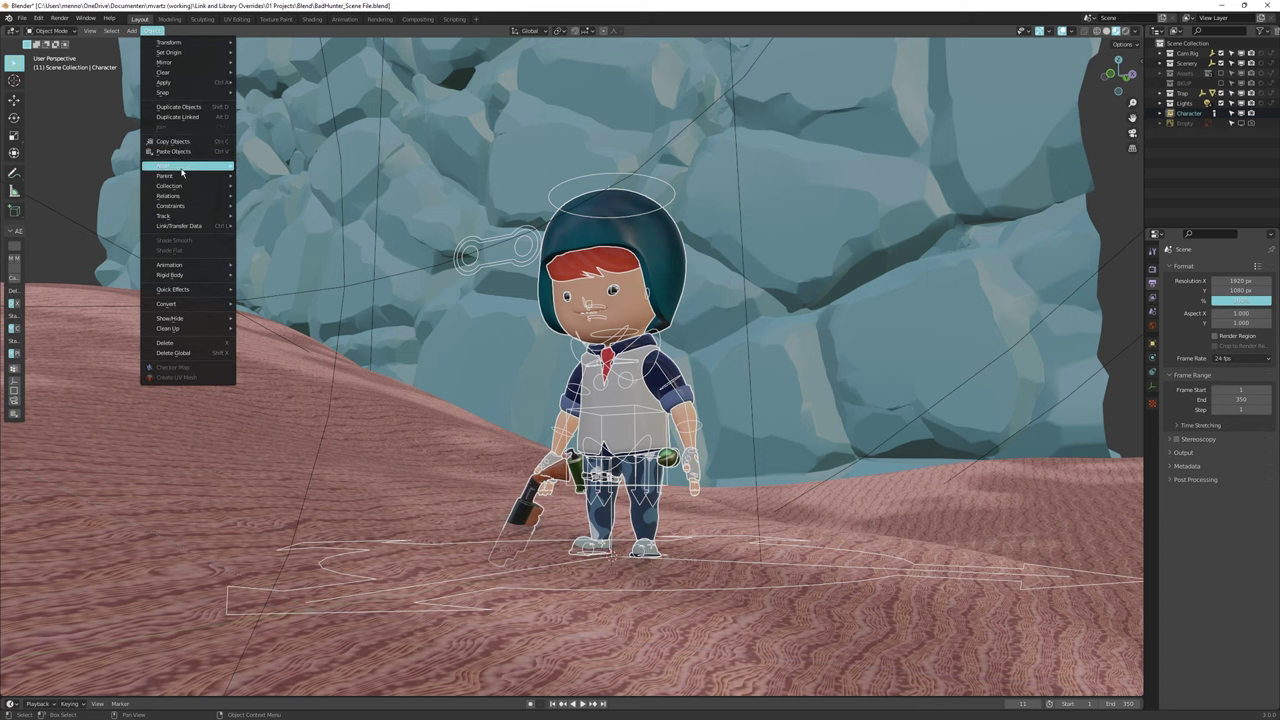
pyautogui.moveTo(184, 197)
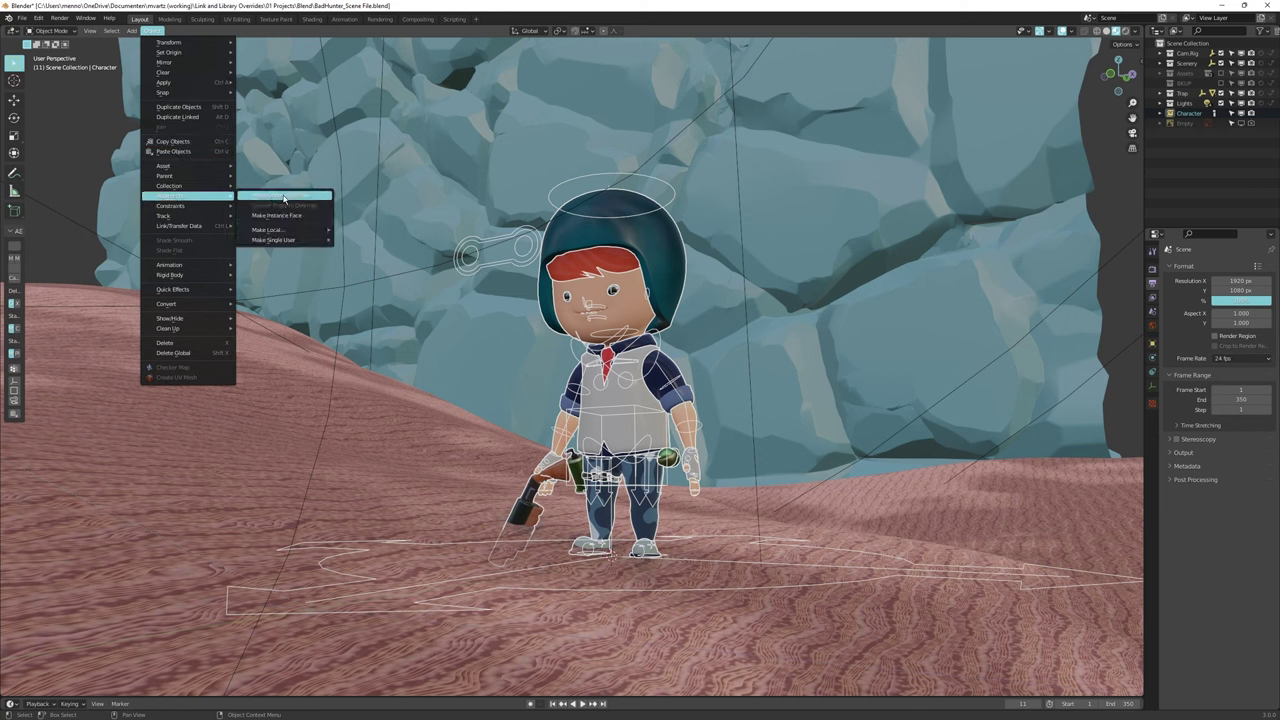
pyautogui.click(319, 198)
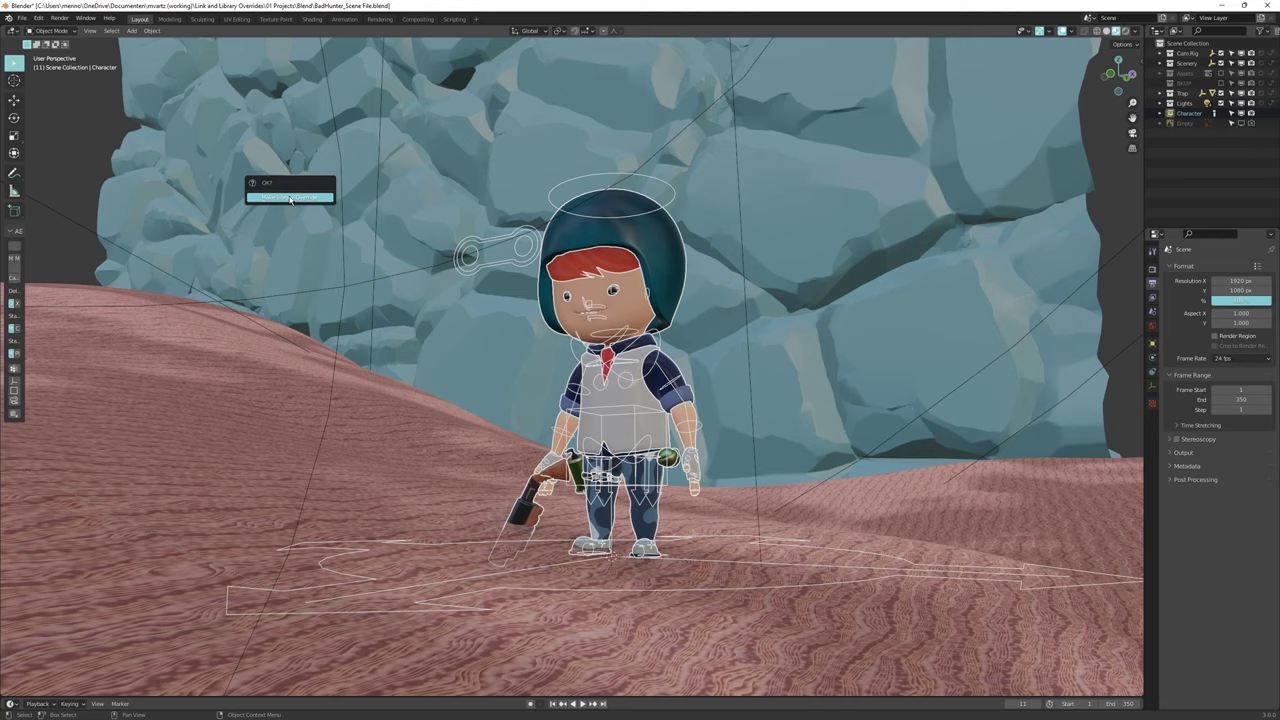
pyautogui.click(290, 198)
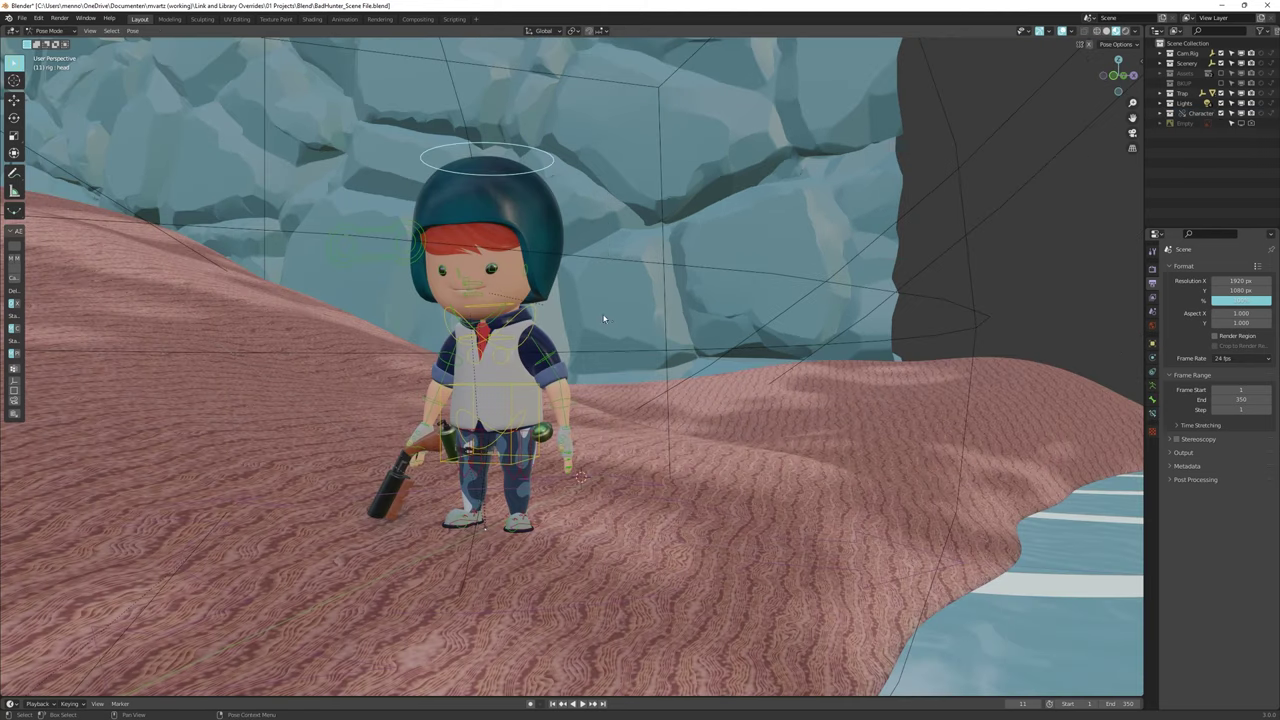
# Step: Pose the overridden rig by rotating the left upper arm outward and bending the left forearm up into a wave
pyautogui.click(557, 355)
pyautogui.press('r')
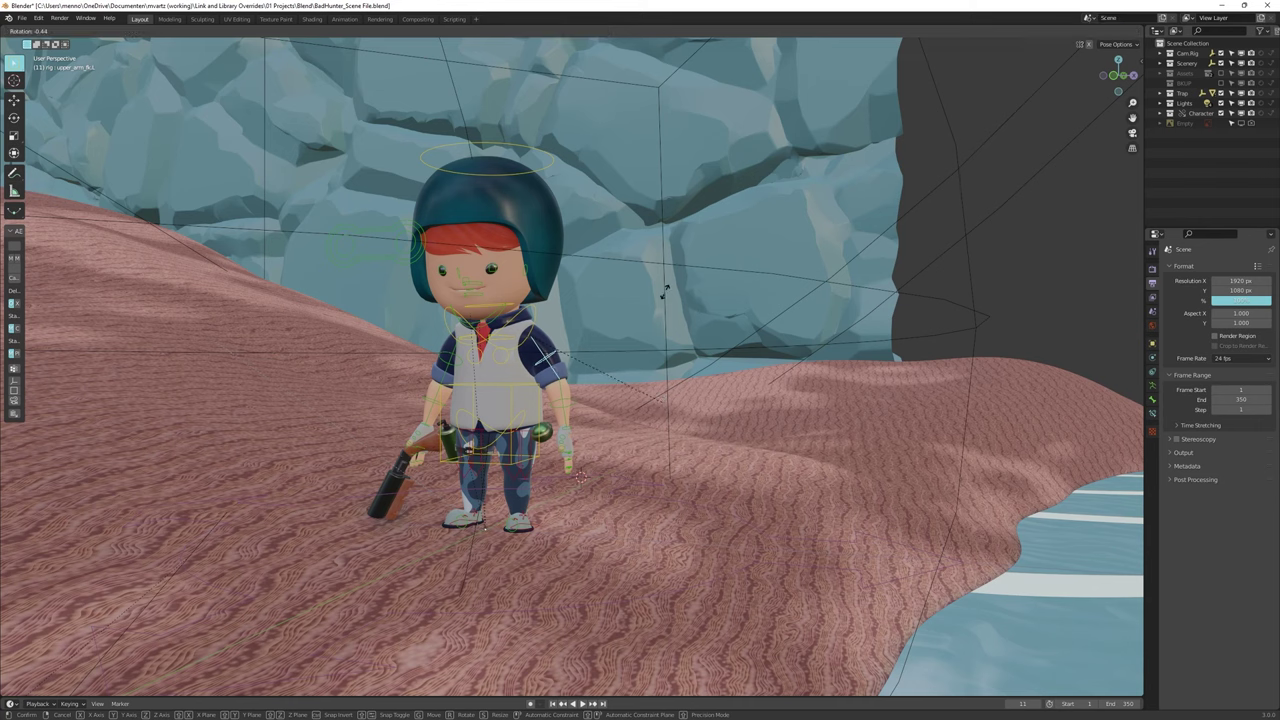
pyautogui.click(602, 368)
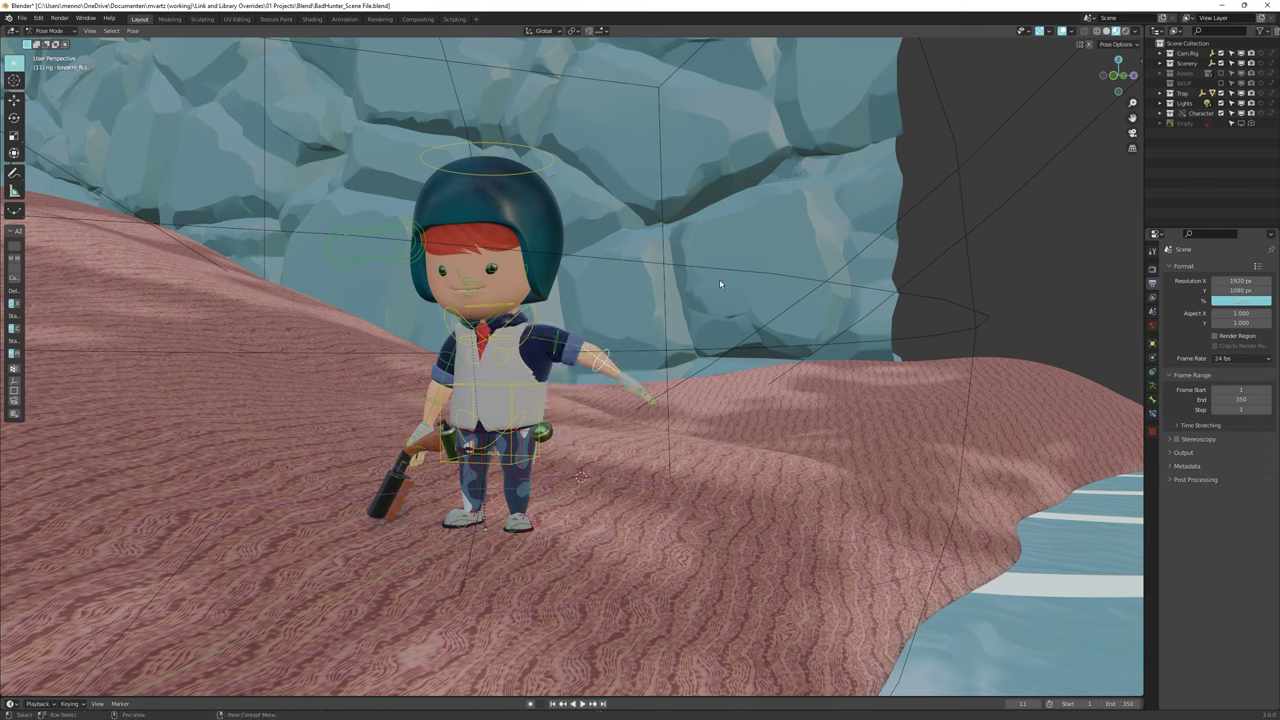
pyautogui.press('r')
pyautogui.click(681, 318)
pyautogui.press('r')
pyautogui.press('r')
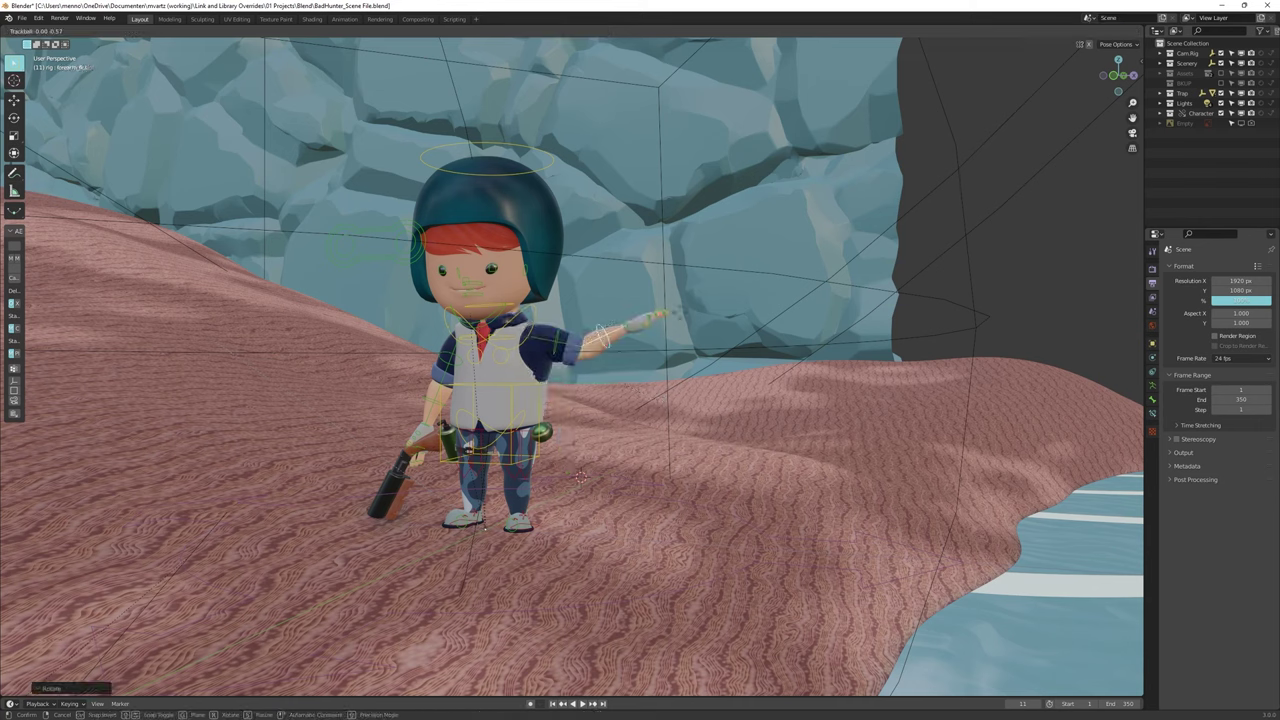
pyautogui.click(651, 340)
# Step: Save BadHunter_Scene File.blend and reopen it from the recent files to refresh the linked data
pyautogui.hotkey('ctrl', 's')
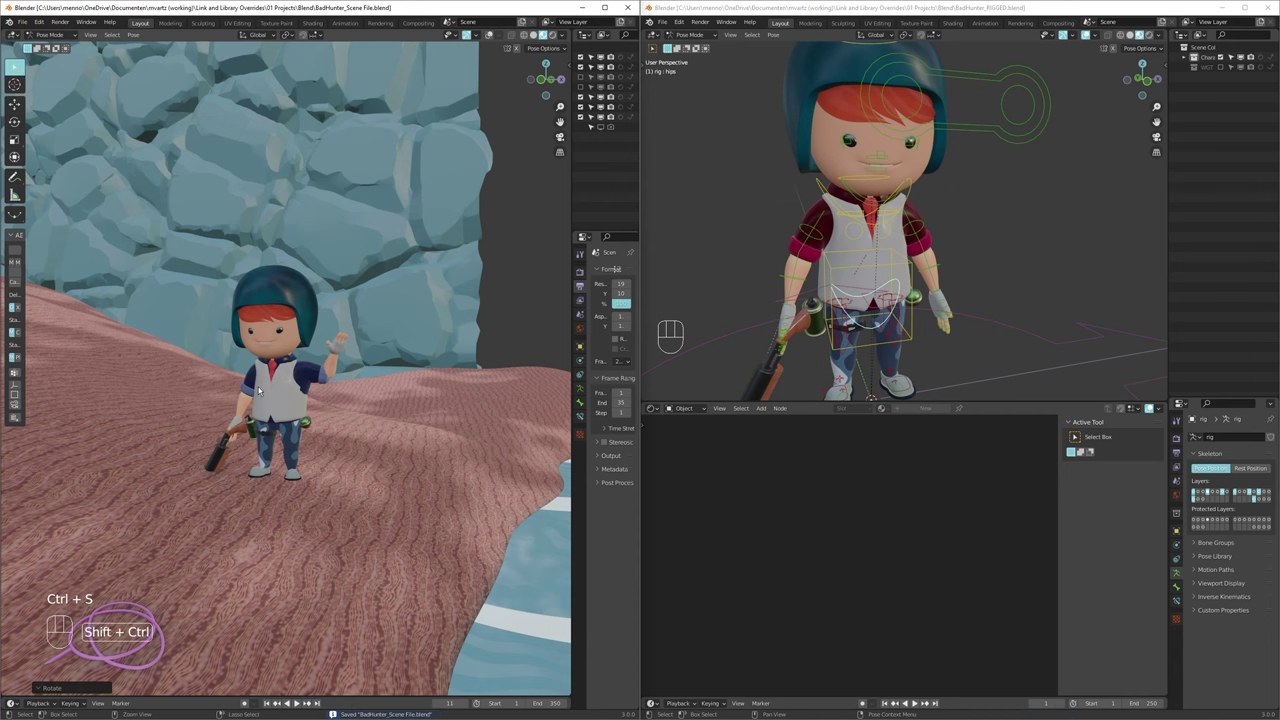
pyautogui.hotkey('ctrl', 'shift', 'o')
pyautogui.click(258, 389)
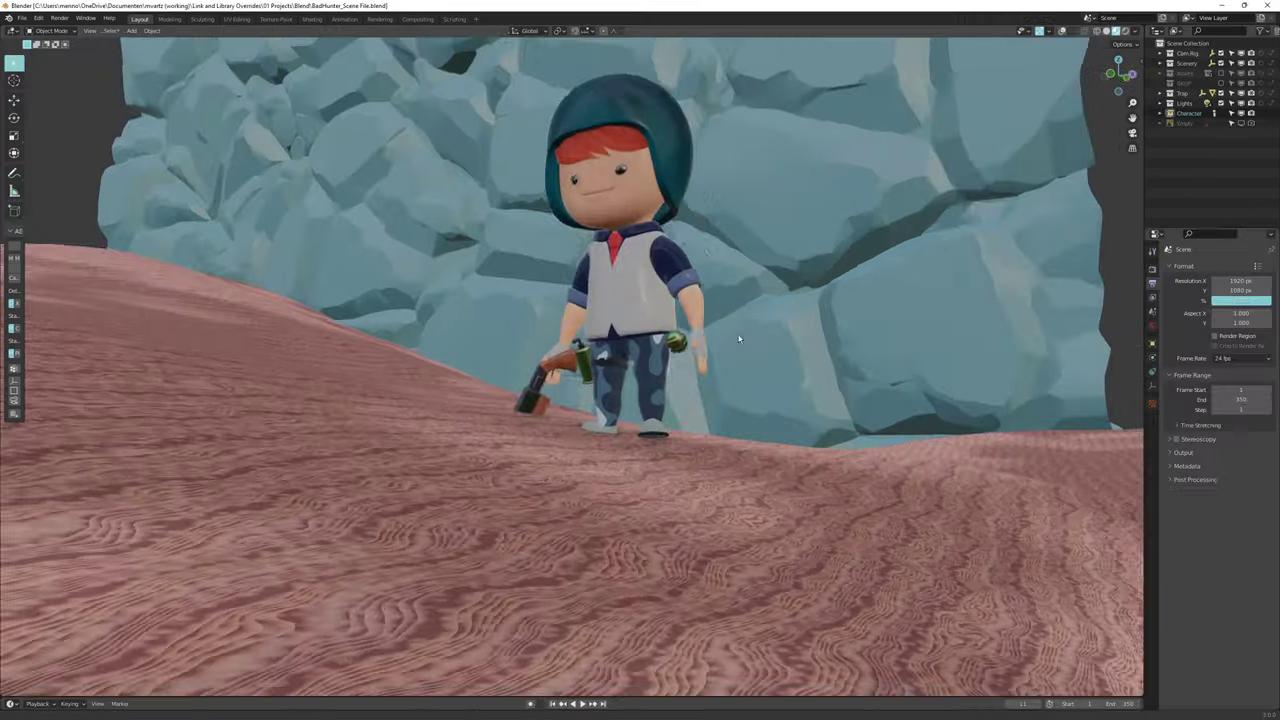
# Step: Show the viewport overlays, select the linked character and rotate it as a single object
pyautogui.hotkey('alt', 'shift', 'z')
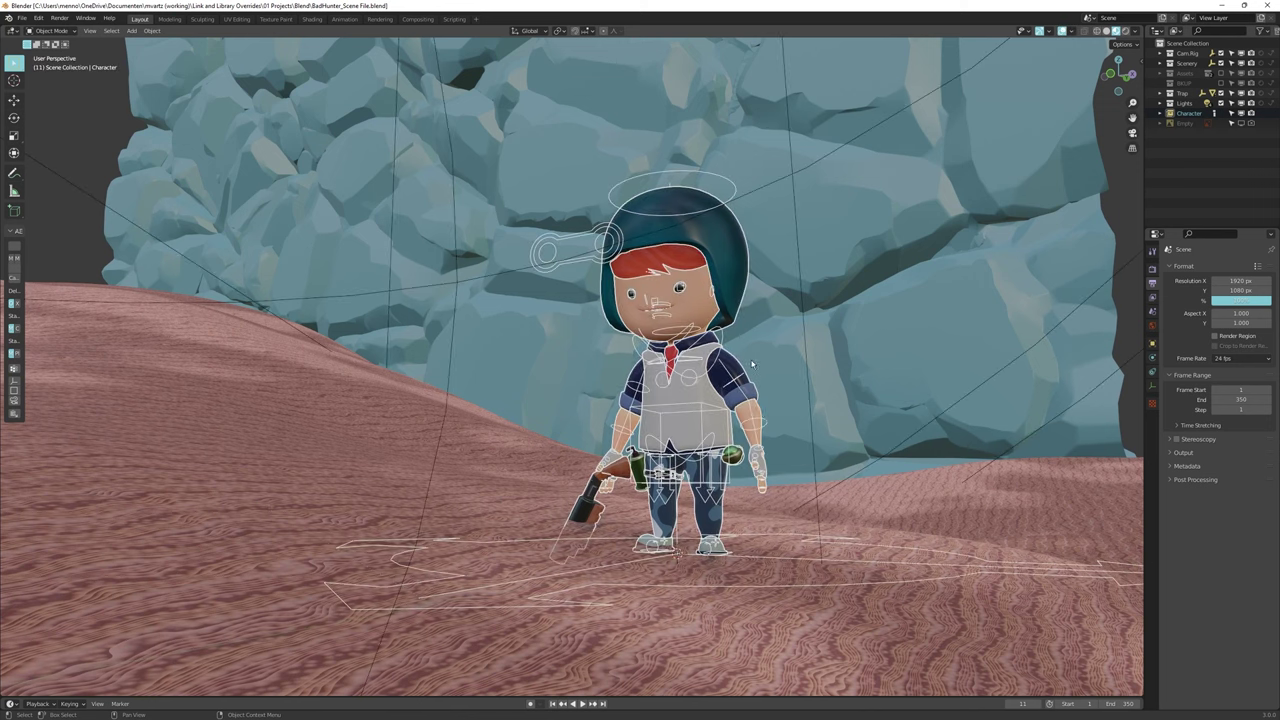
pyautogui.hotkey('alt', 'a')
pyautogui.click(717, 176)
pyautogui.press('r')
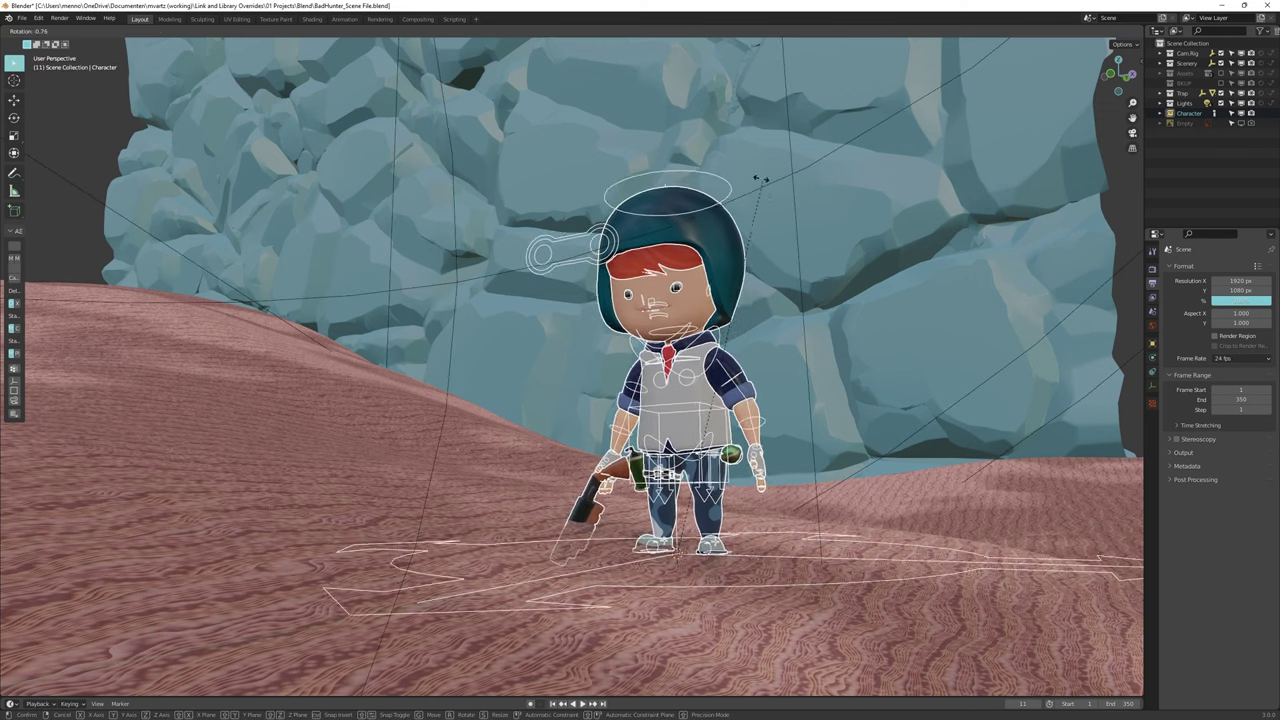